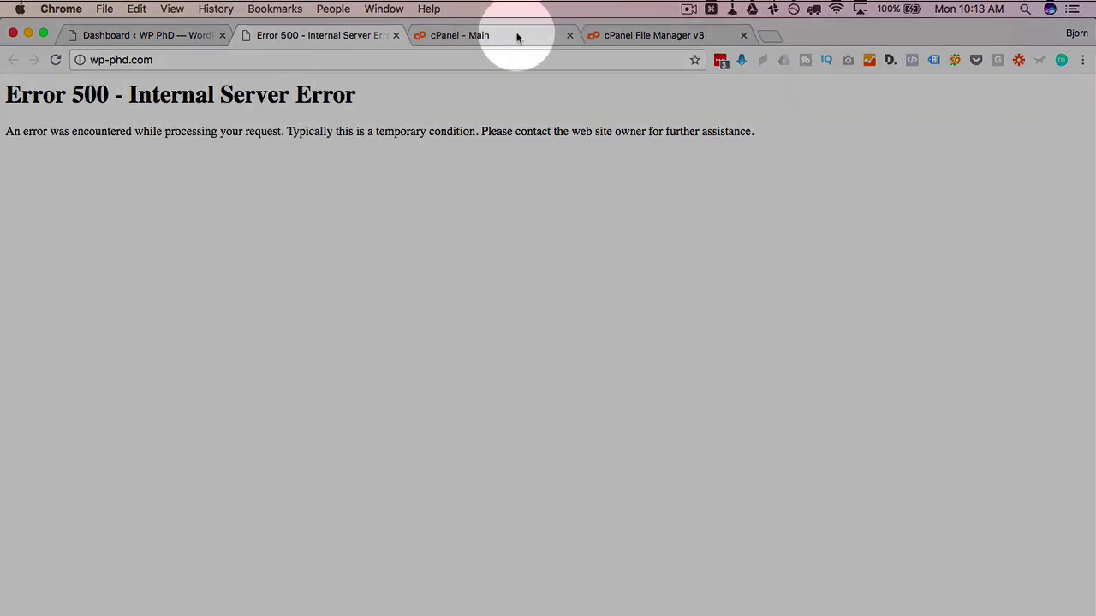
Replace the open File Manager session with a fresh one from cPanel and open the public_html/wp-content folder
click(517, 36)
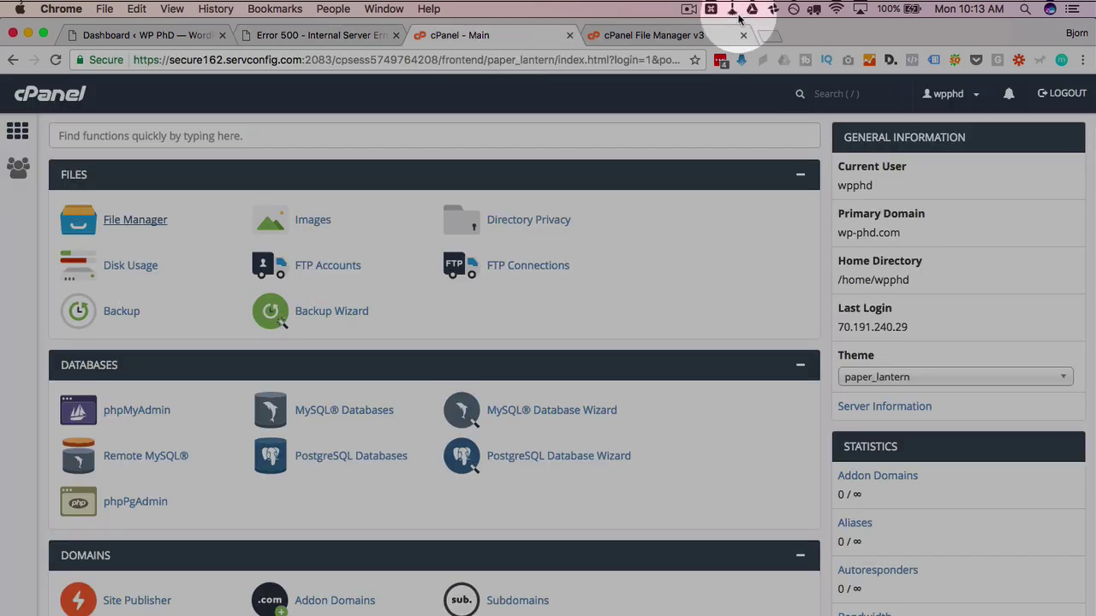
click(743, 35)
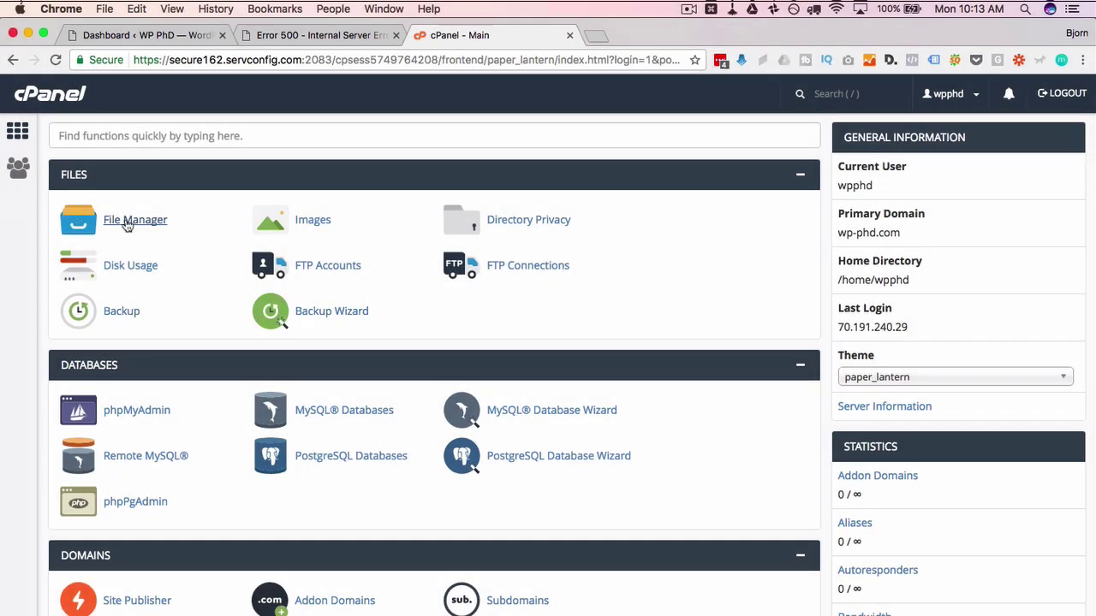
click(122, 219)
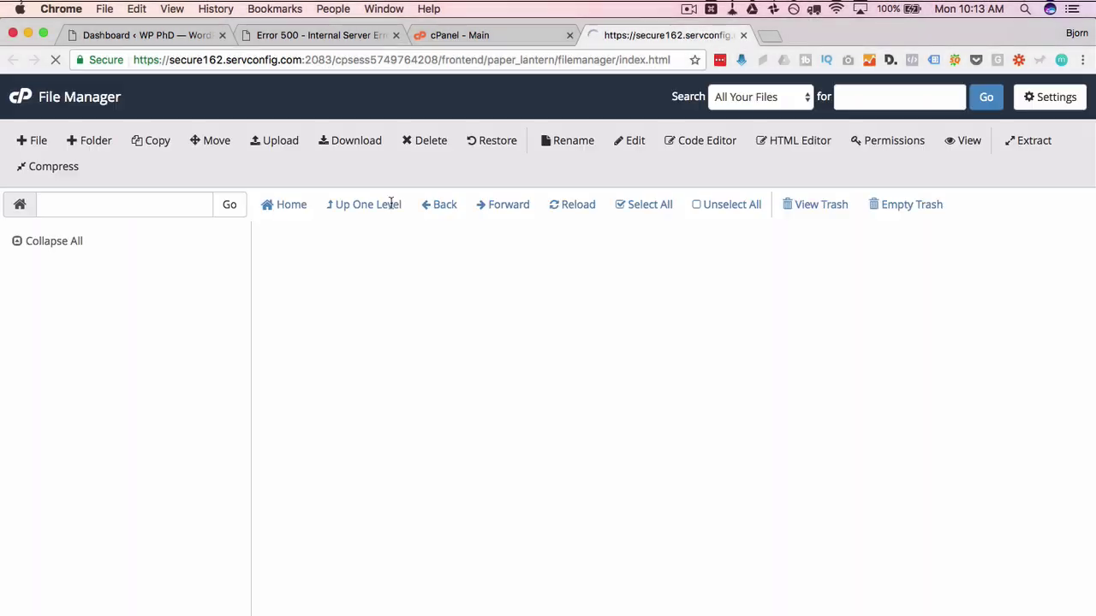
double_click(354, 506)
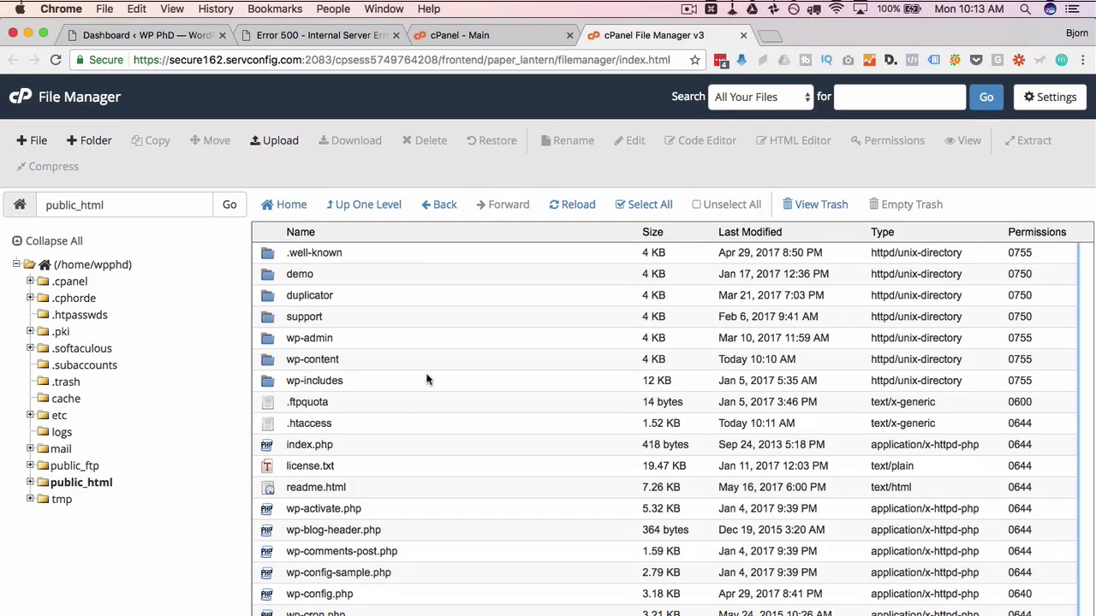
double_click(370, 363)
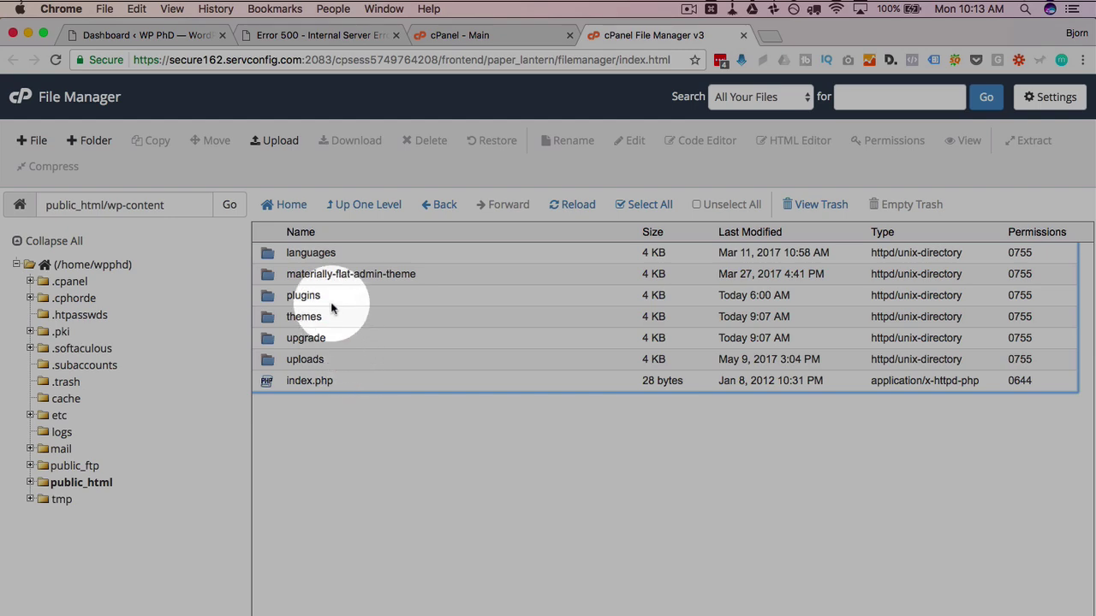
Rename the plugins folder in wp-content as plugins-old and reload wp-phd.com to test the site
double_click(291, 297)
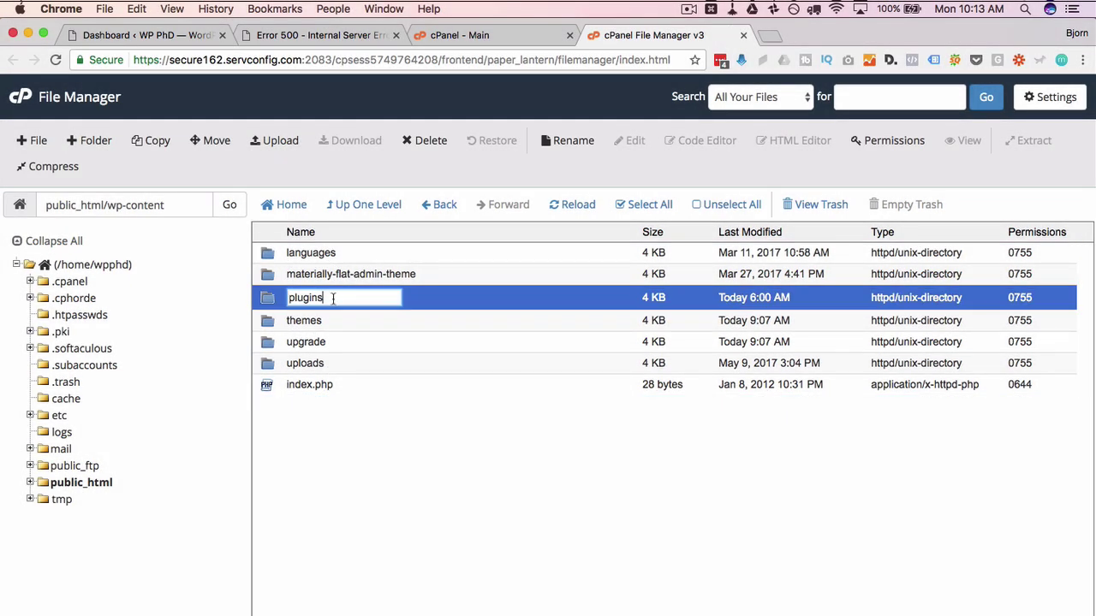
text(-)
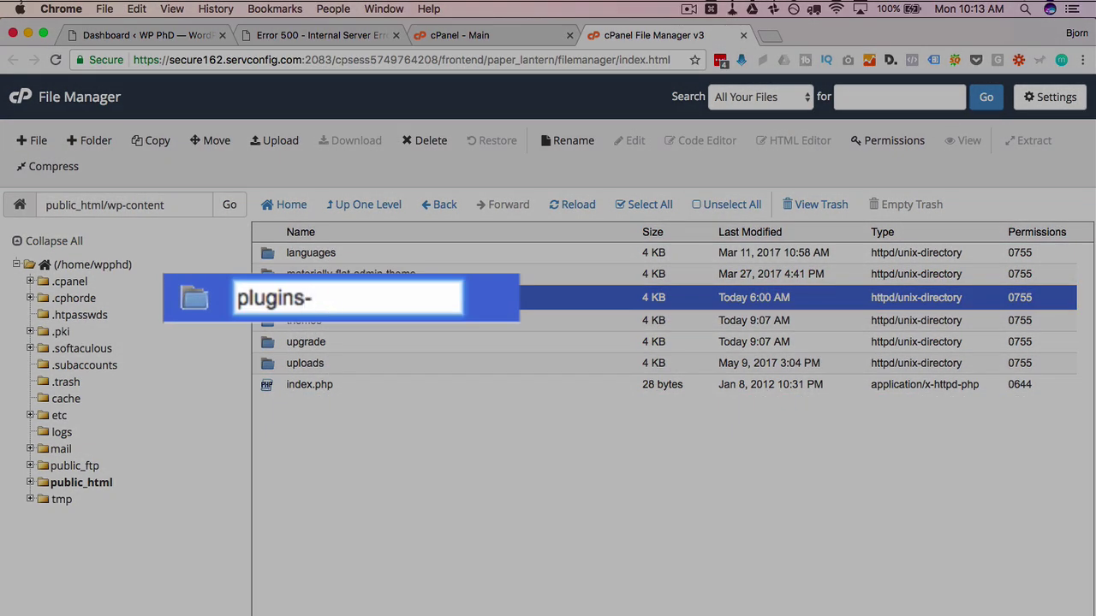
text(old)
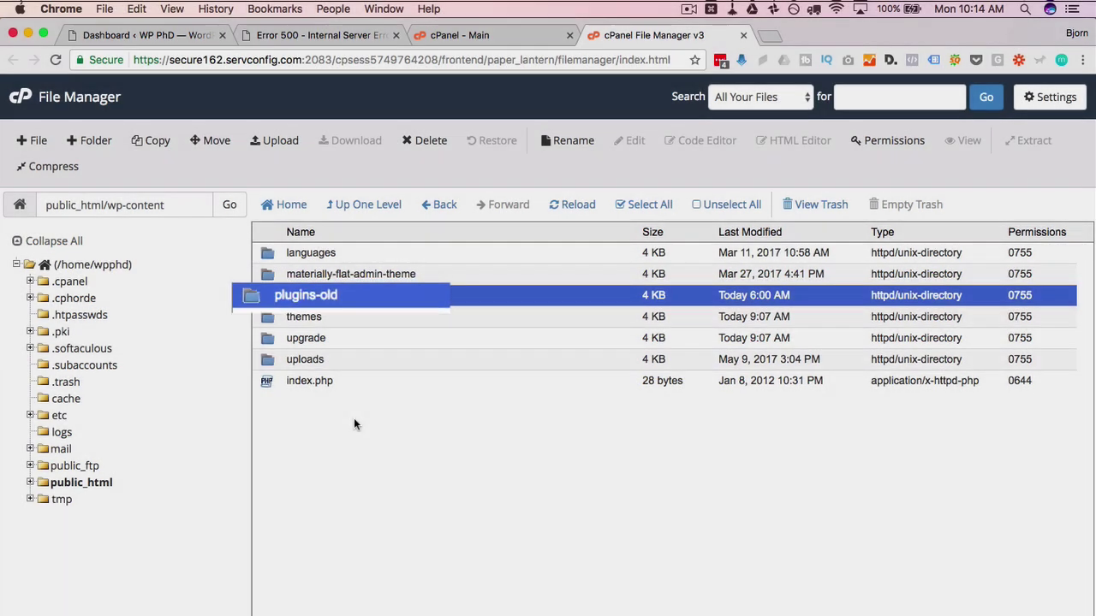
key(Return)
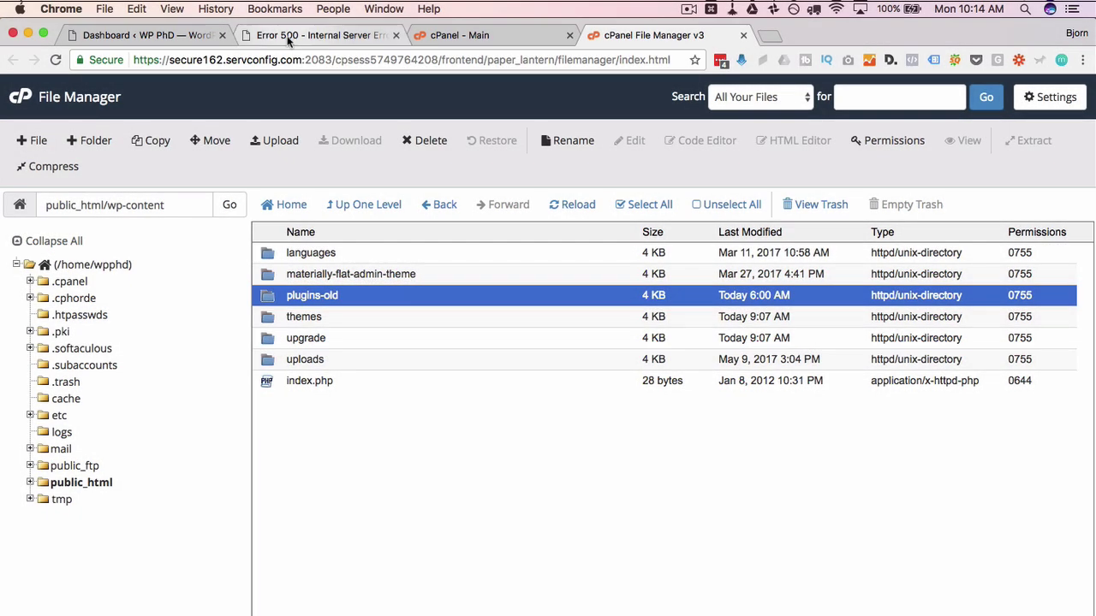
click(316, 35)
click(55, 60)
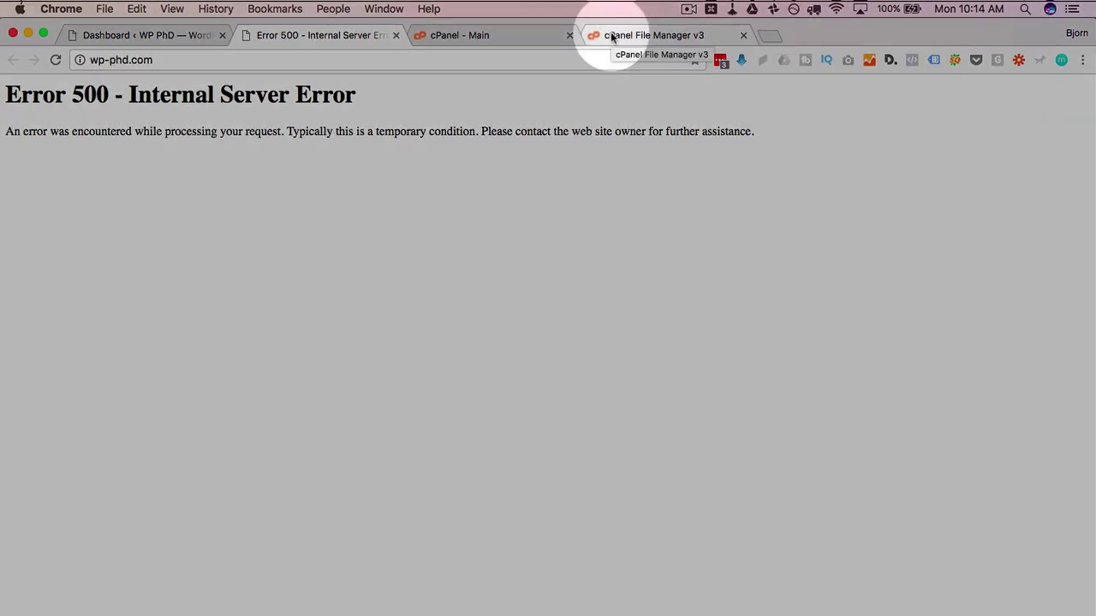
Rename the plugins-old folder back to plugins in File Manager and return to the wp-phd.com page
click(611, 36)
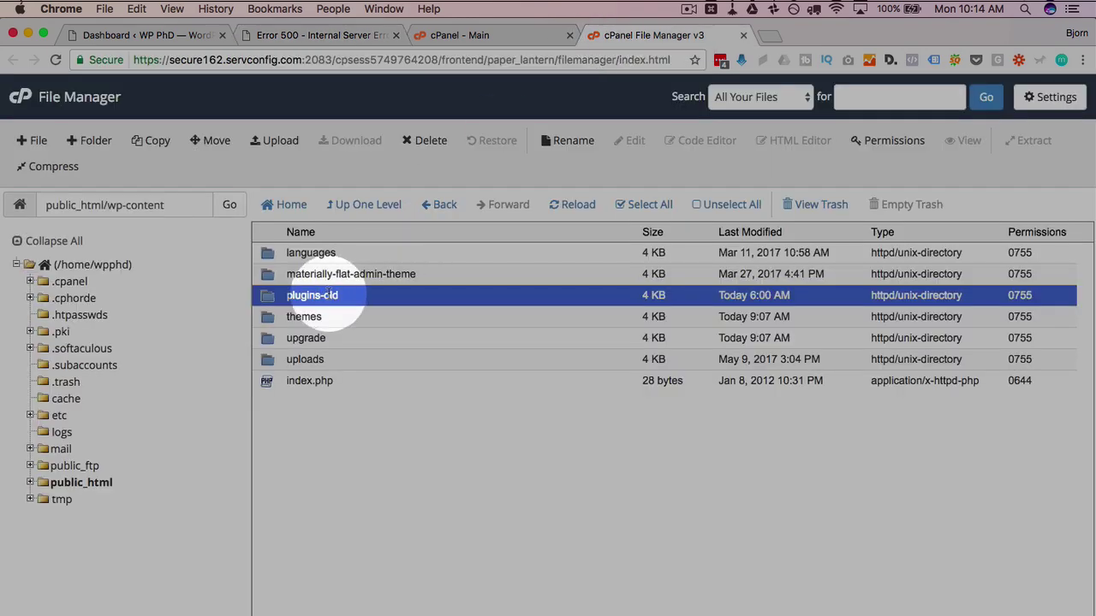
double_click(318, 298)
key(BackSpace)
key(BackSpace)
key(BackSpace)
key(BackSpace)
key(Return)
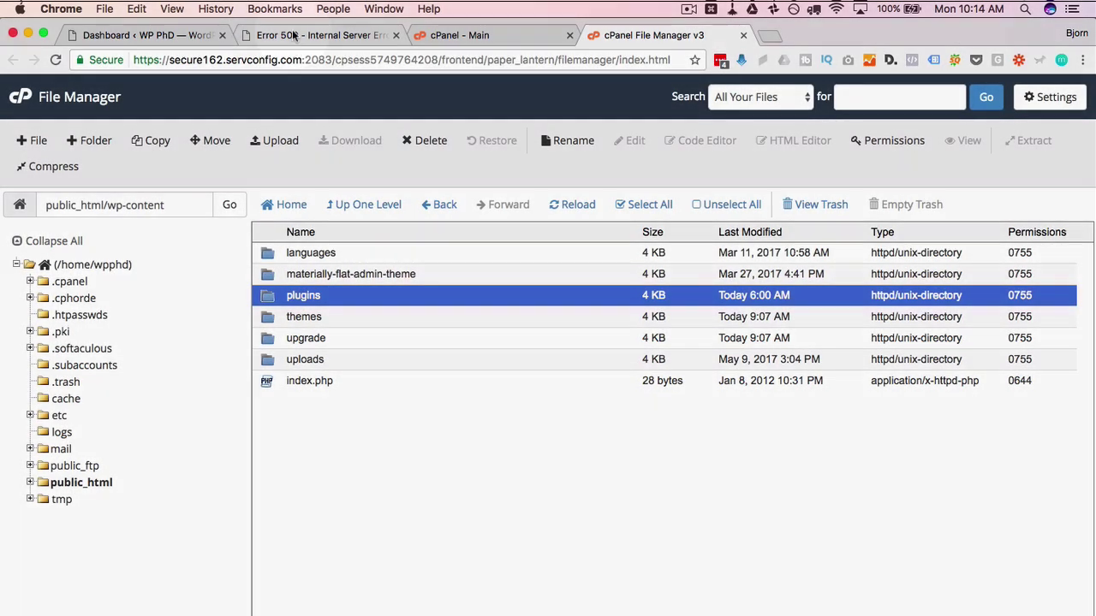
click(286, 41)
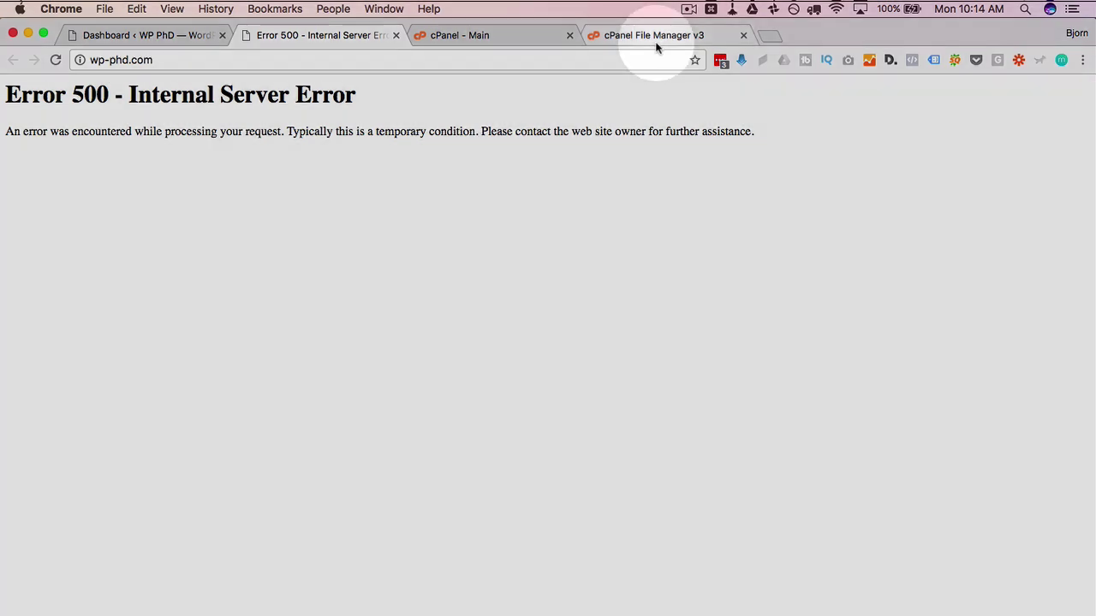
Go back to File Manager, move up to public_html and open the wp-admin folder
click(654, 37)
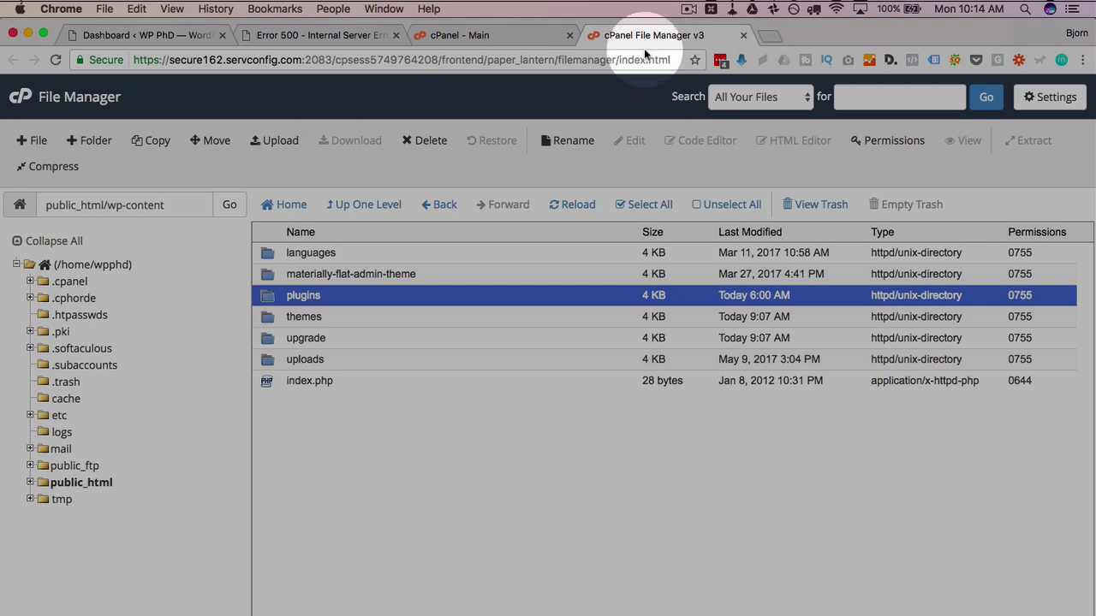
click(374, 205)
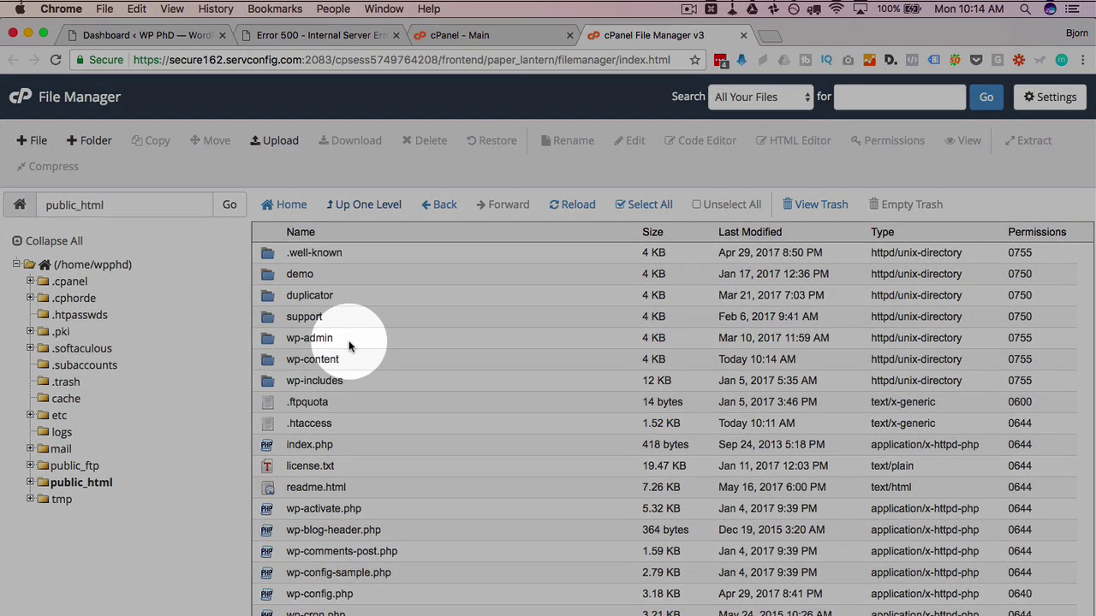
click(348, 340)
double_click(349, 340)
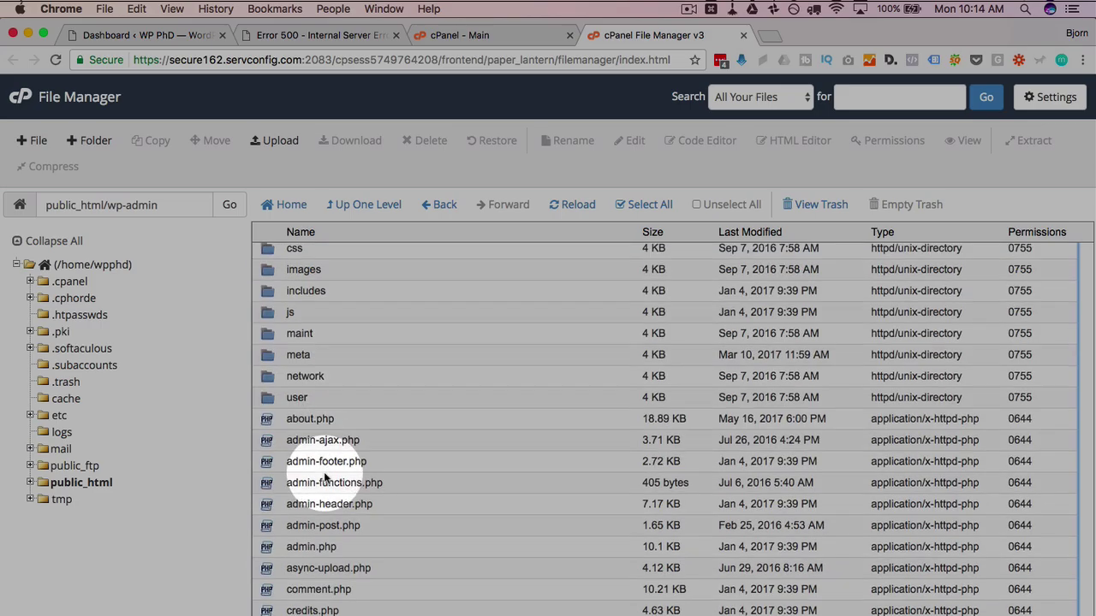
Look through the wp-admin files and create a new file named php.ini in that folder
scroll(326, 477, down, 3)
scroll(323, 478, down, 10)
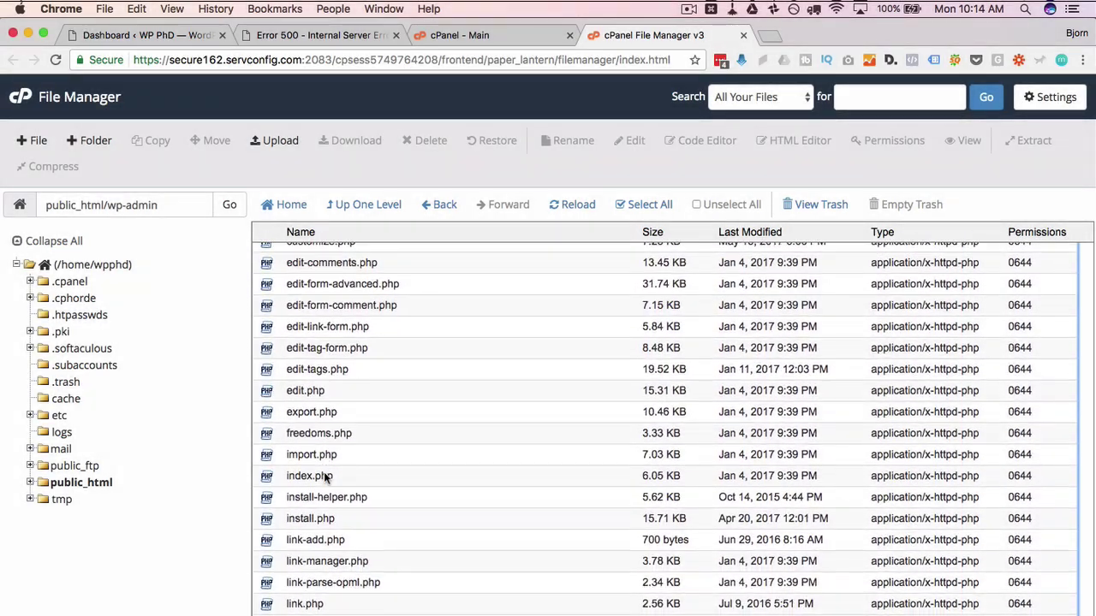
scroll(324, 478, down, 13)
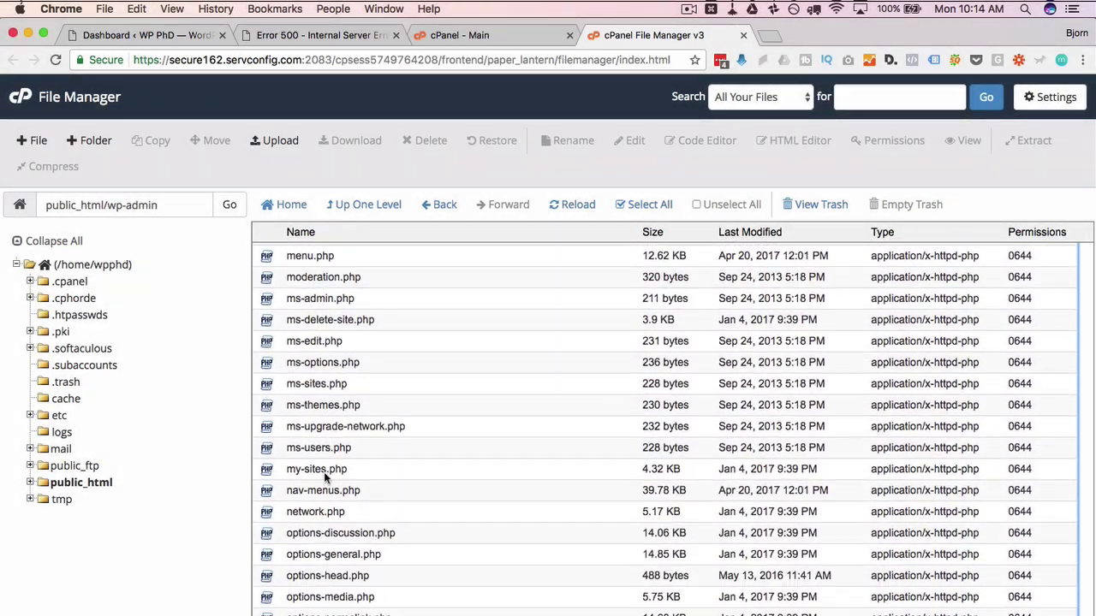
scroll(324, 472, down, 6)
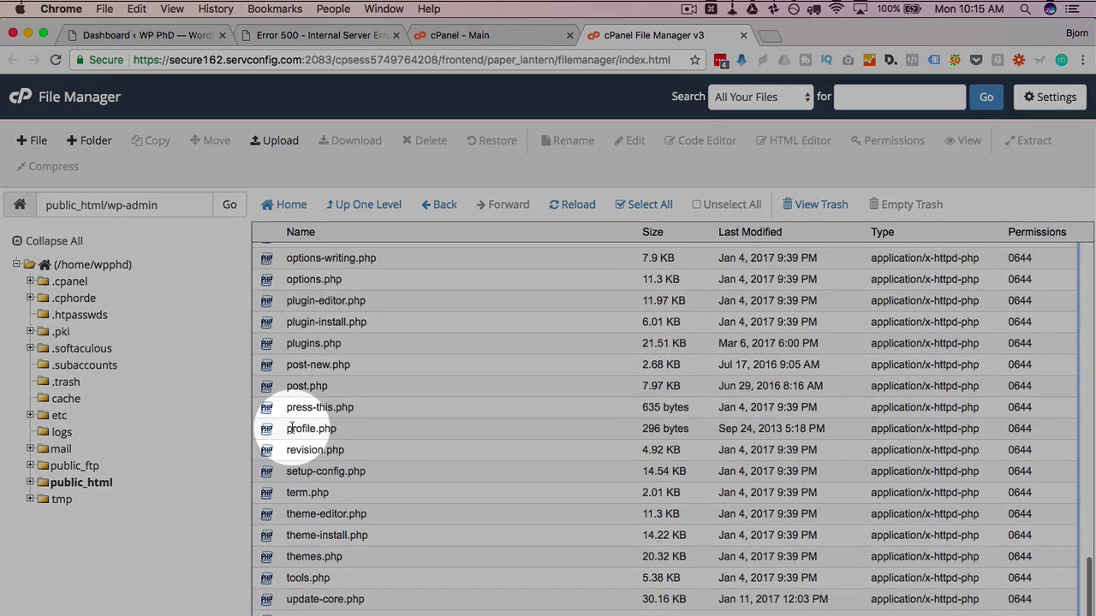
click(290, 428)
scroll(351, 462, down, 3)
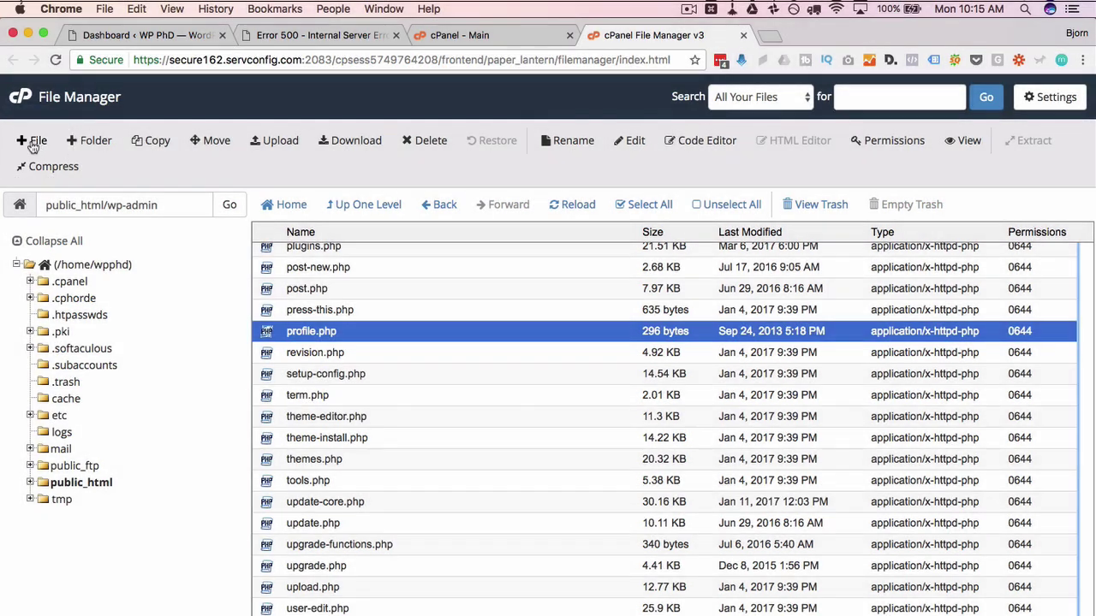
click(34, 140)
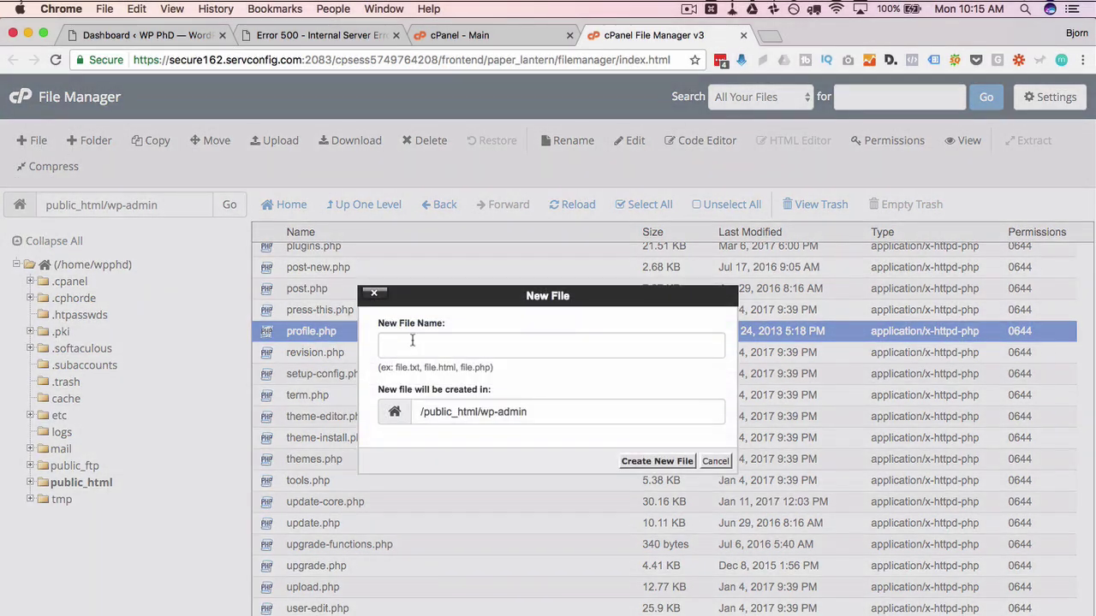
text(php.ini)
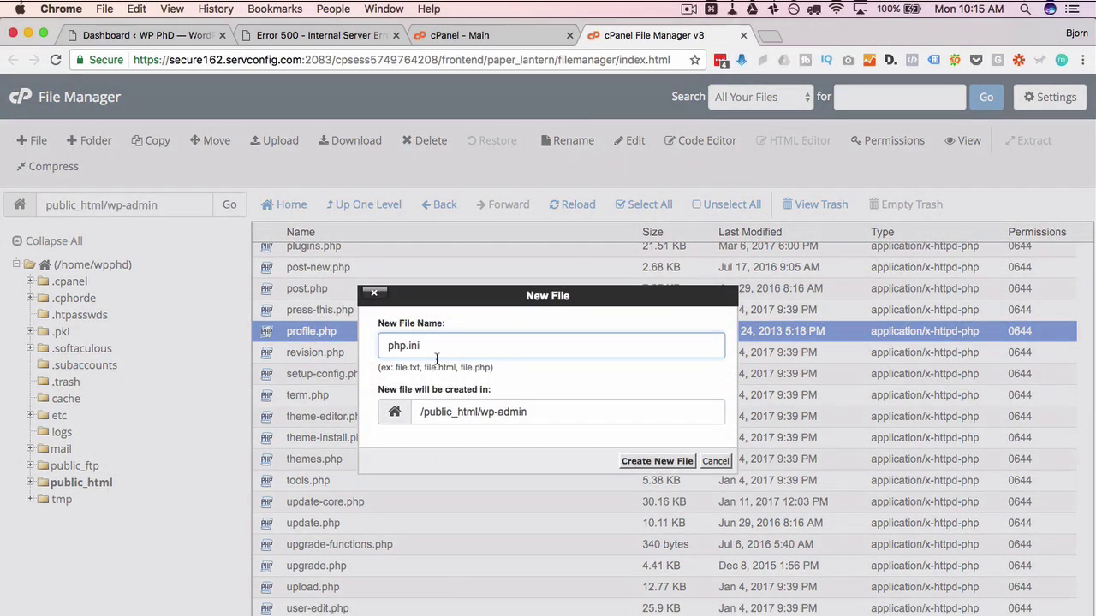
click(657, 460)
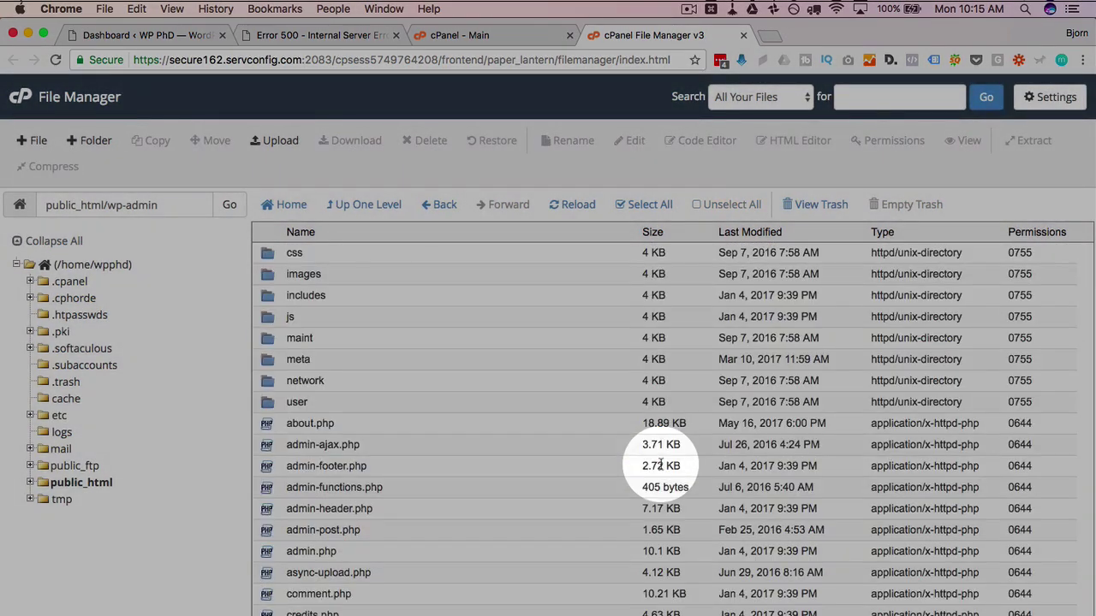
Locate the new php.ini file in wp-admin and open it in the Code Editor
scroll(297, 484, down, 10)
scroll(296, 478, down, 15)
scroll(317, 454, up, 3)
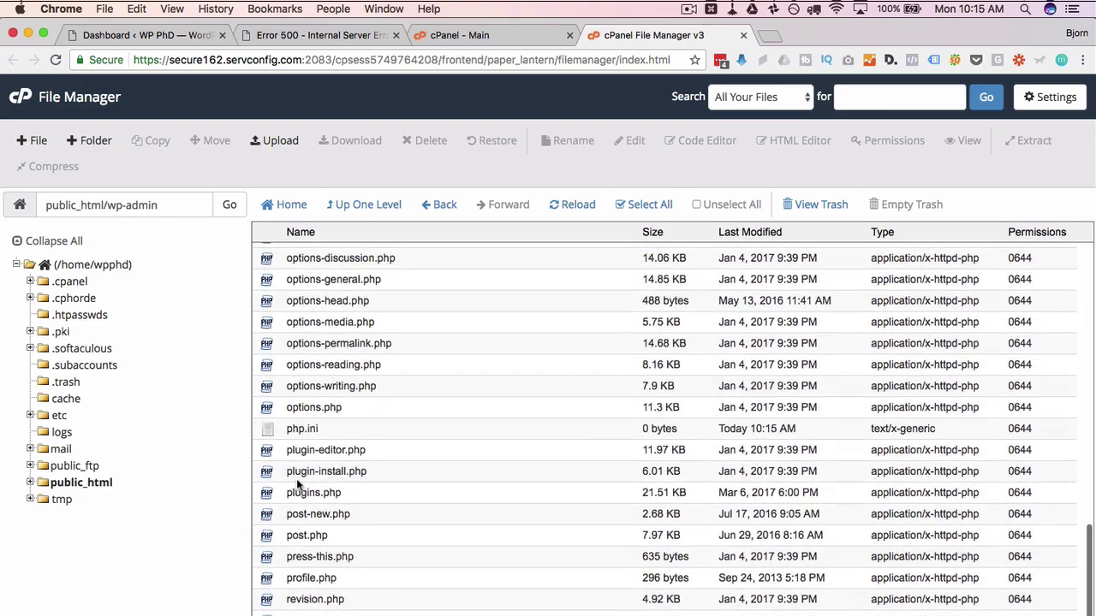
click(322, 428)
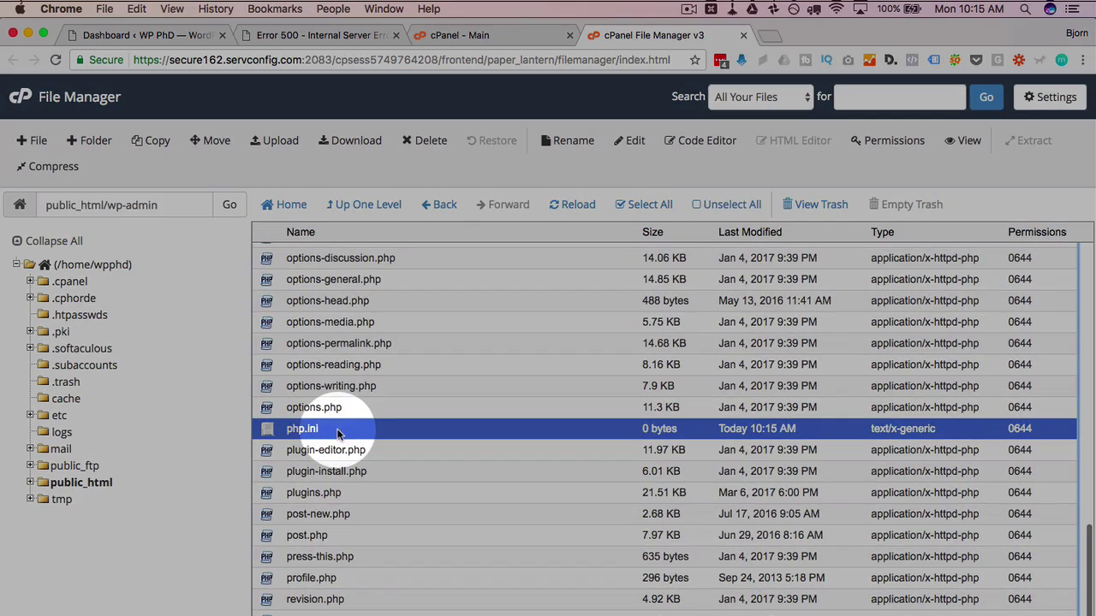
click(694, 142)
Enter memory=128MB on the first line of php.ini and save the changes
text(memb)
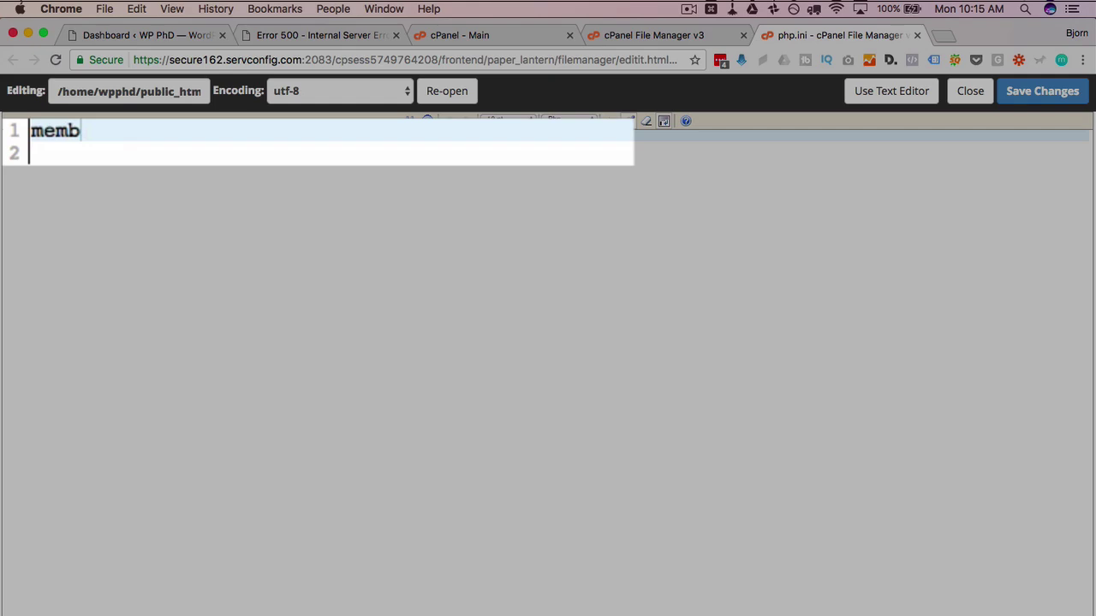
key(BackSpace)
text(ory=12)
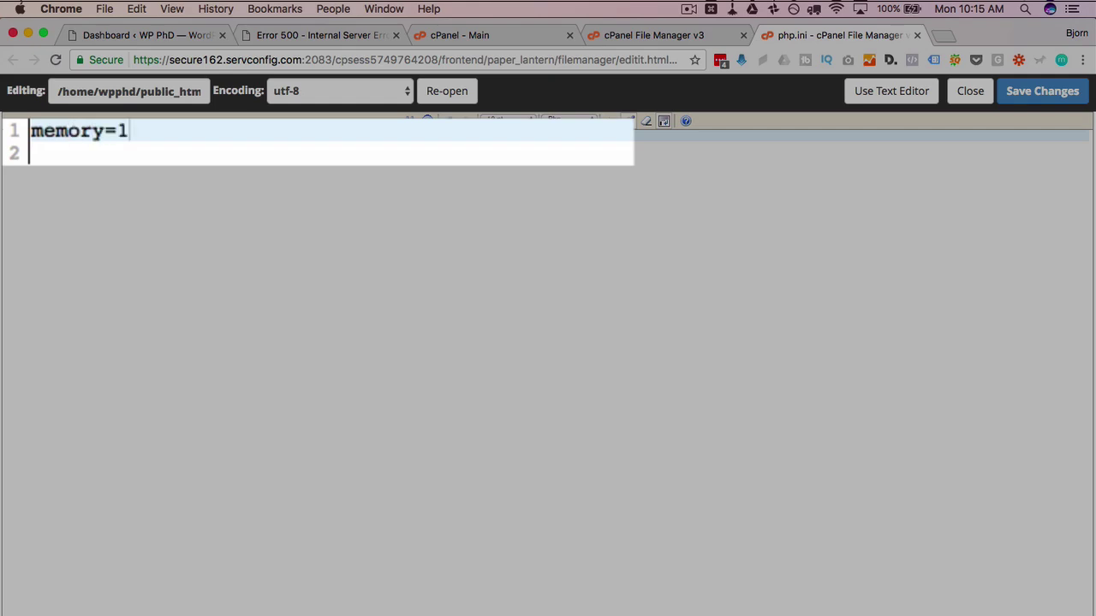
text(8MB)
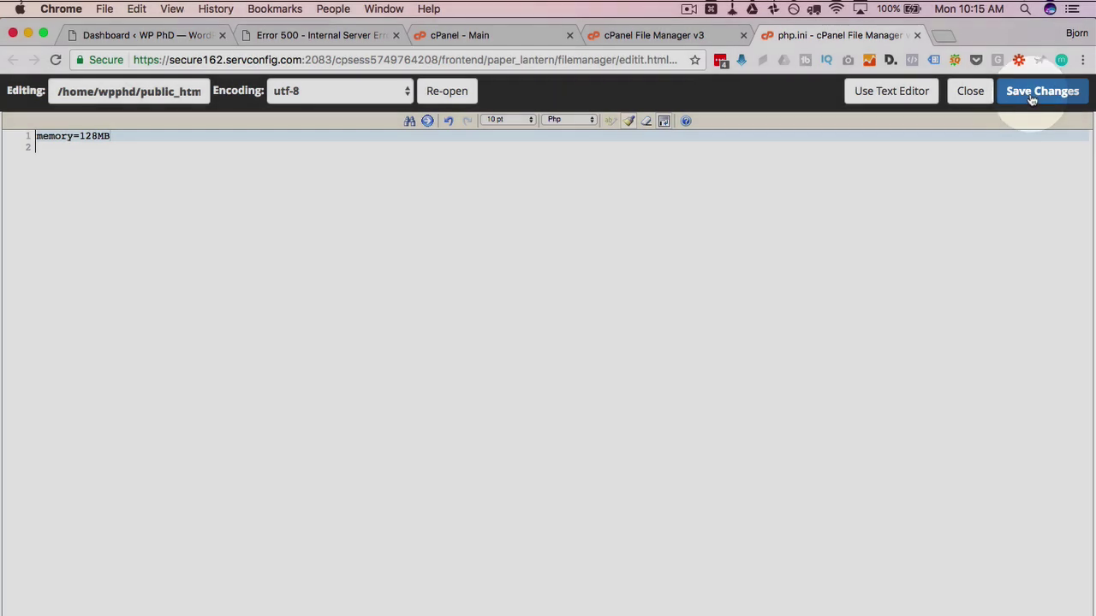
click(1032, 100)
Reload wp-phd.com to check for the error, review the php.ini contents and return to the site page
click(321, 35)
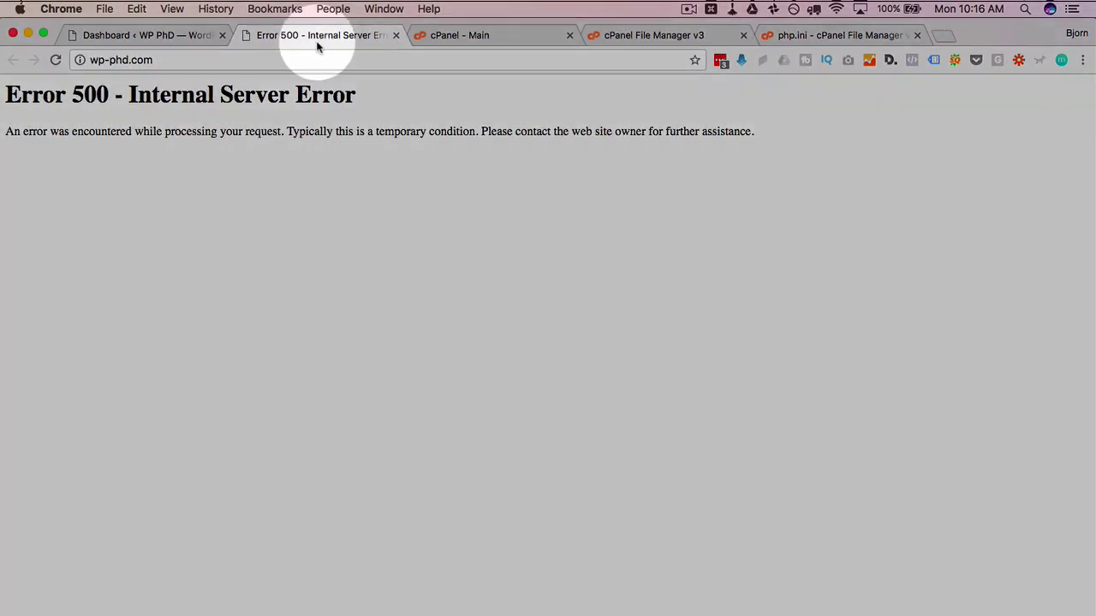
click(57, 60)
click(56, 60)
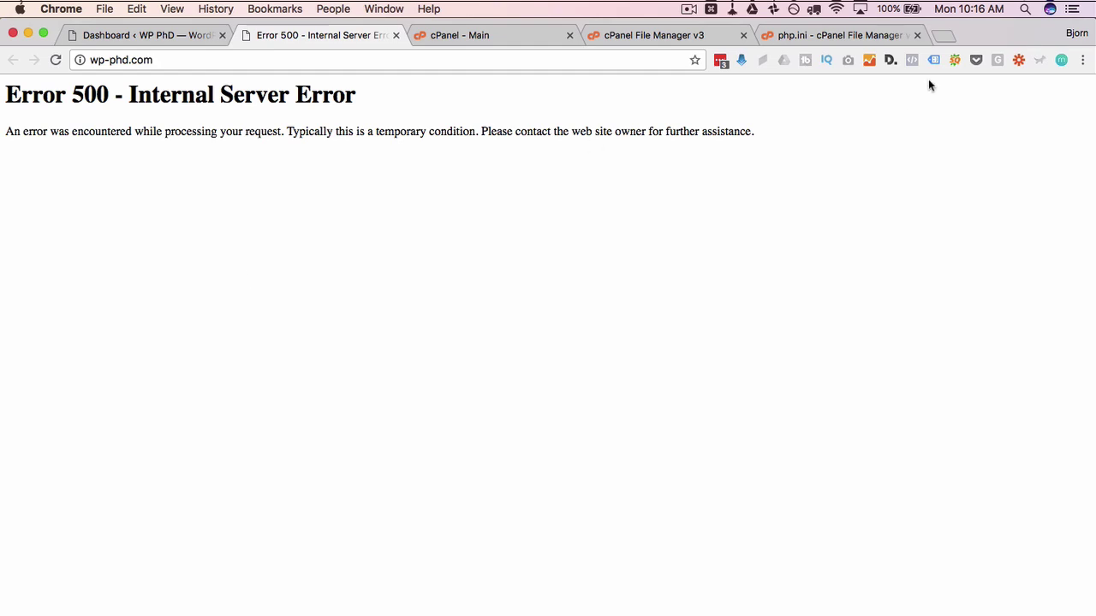
click(827, 38)
click(274, 137)
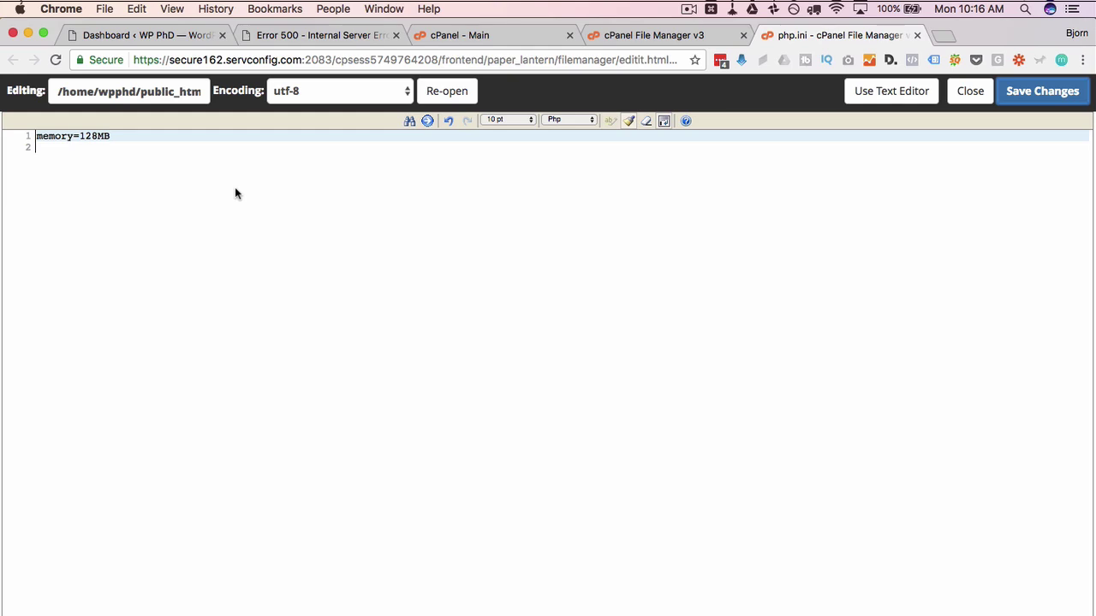
click(310, 35)
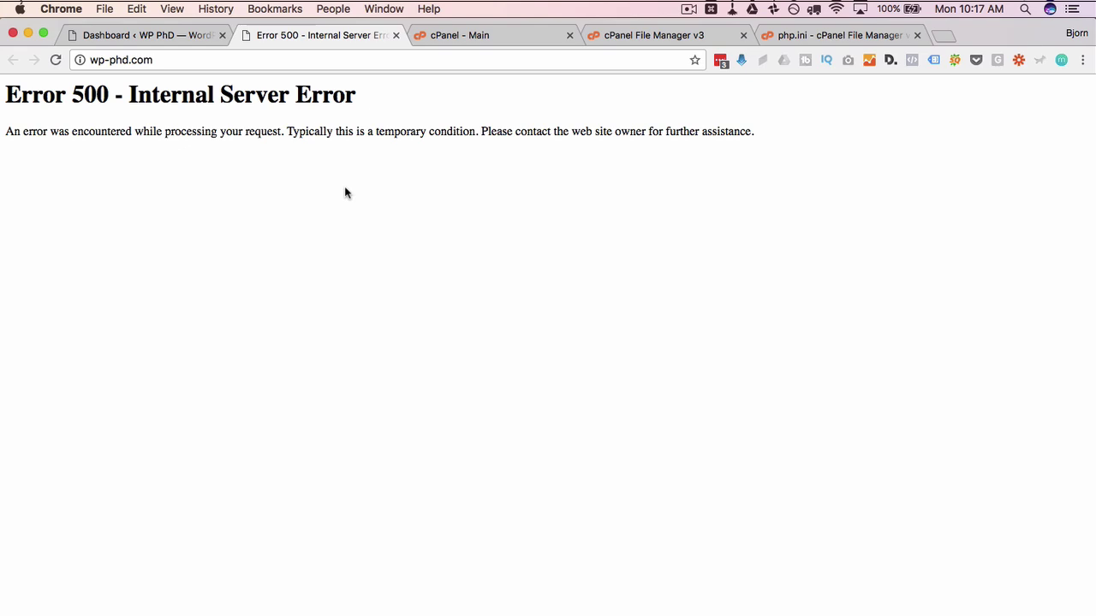
Close the php.ini editor and go up from wp-admin to the account's home directory in File Manager
click(494, 38)
click(648, 36)
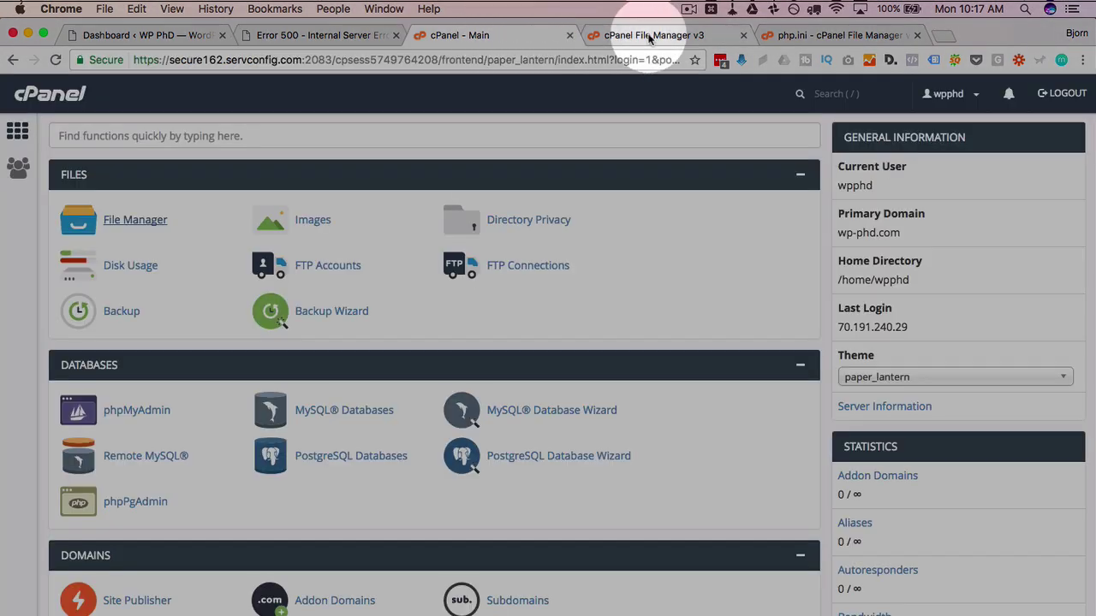
click(917, 36)
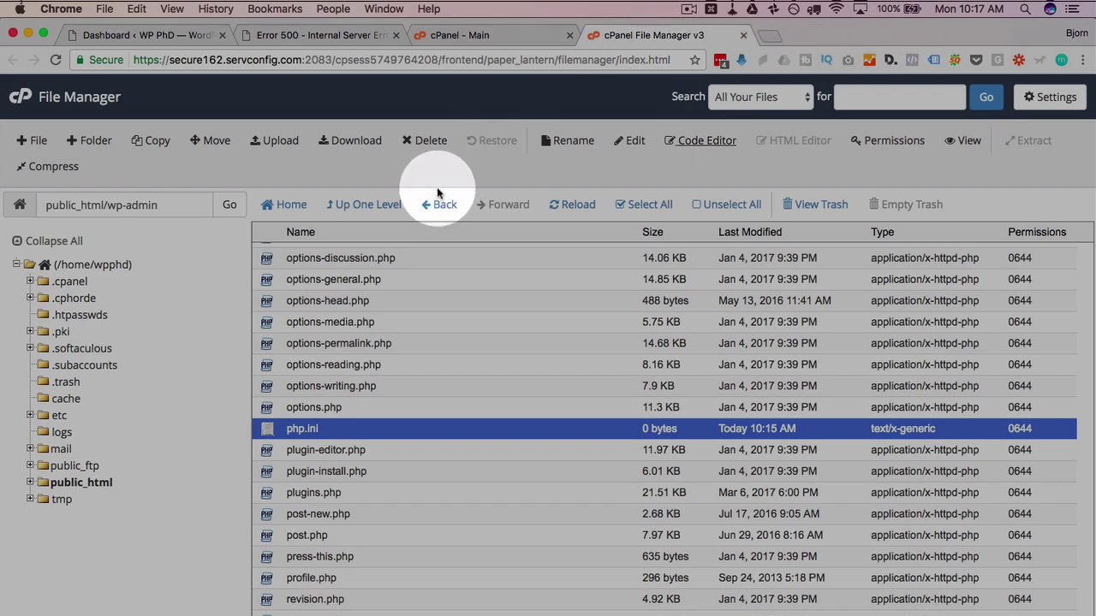
click(372, 209)
click(372, 210)
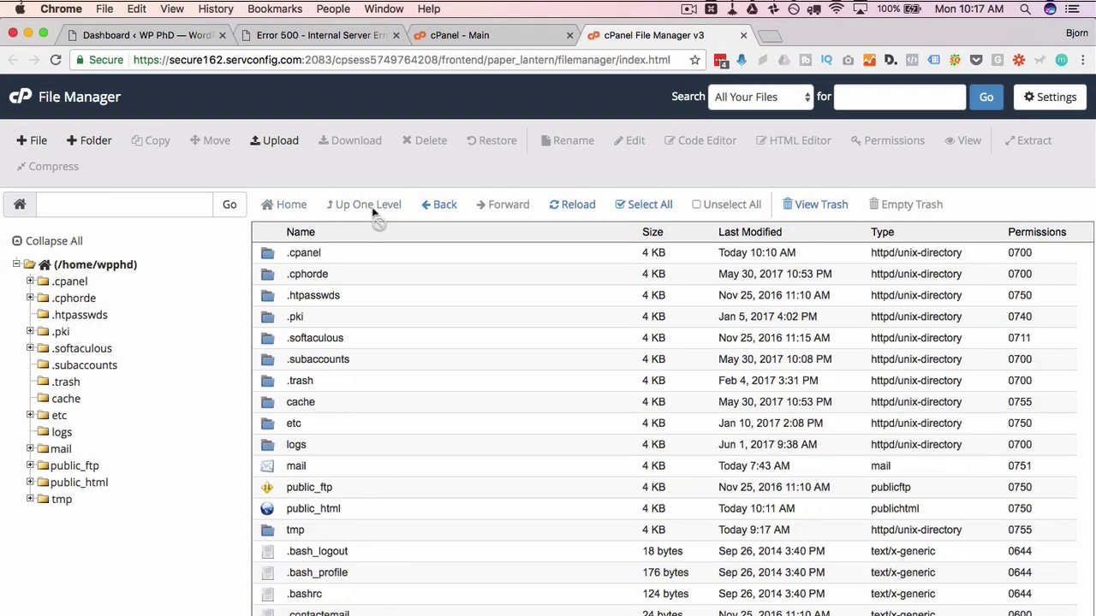
Open public_html and compress the wp-admin folder into a Zip Archive named wp-admin-bkp.zip
double_click(358, 506)
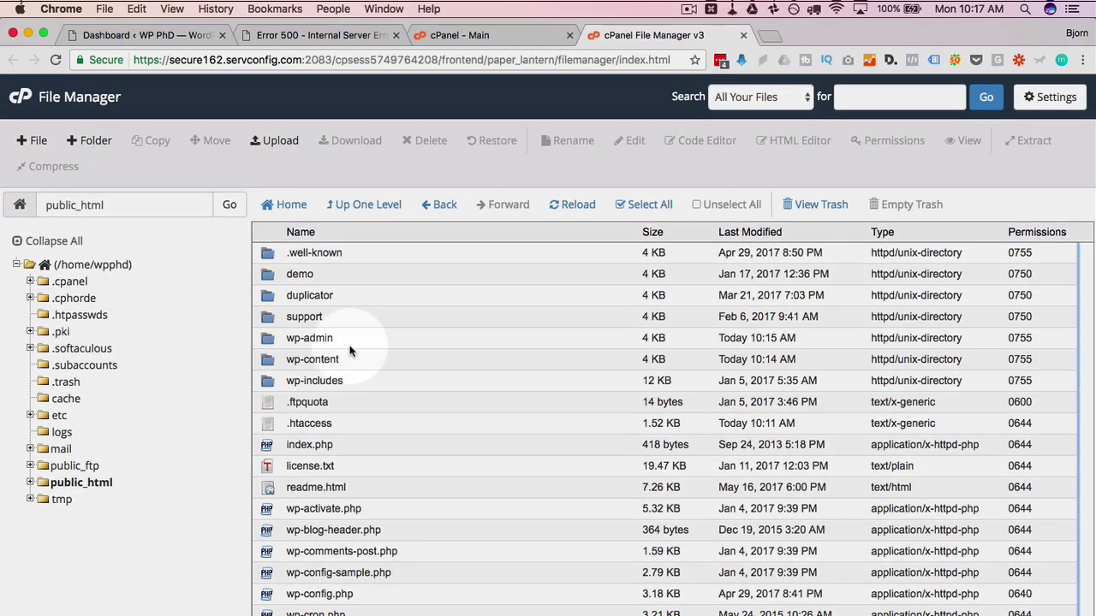
click(347, 339)
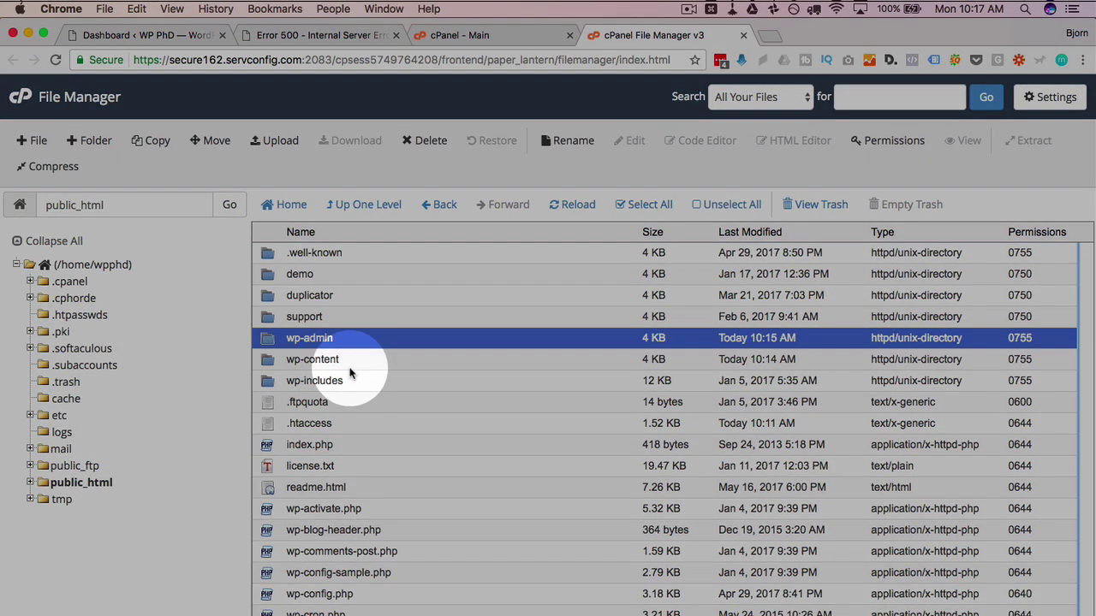
super+click(349, 384)
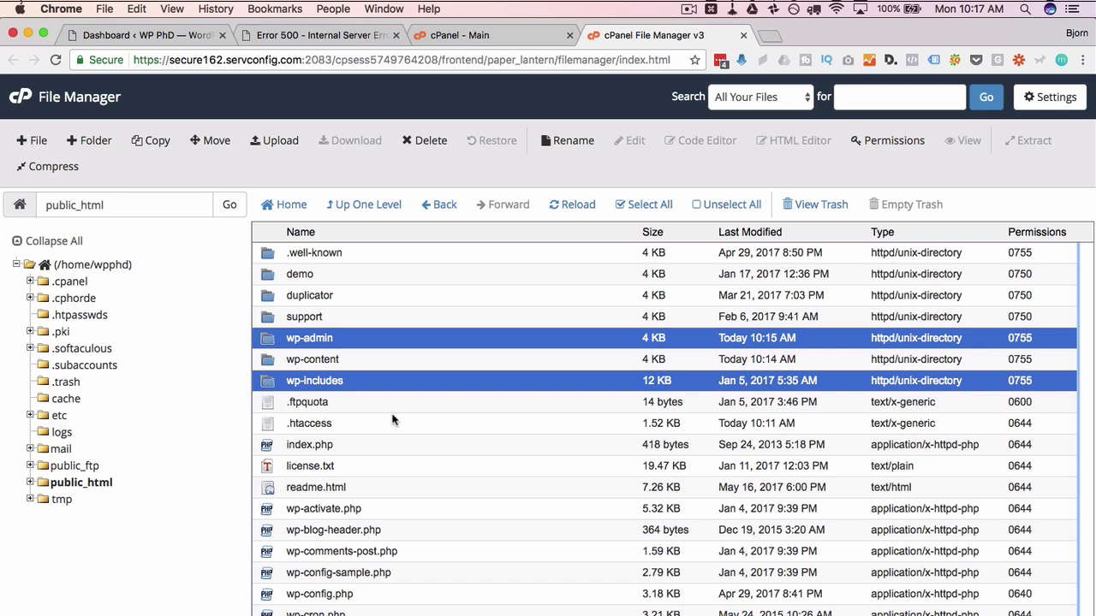
click(372, 341)
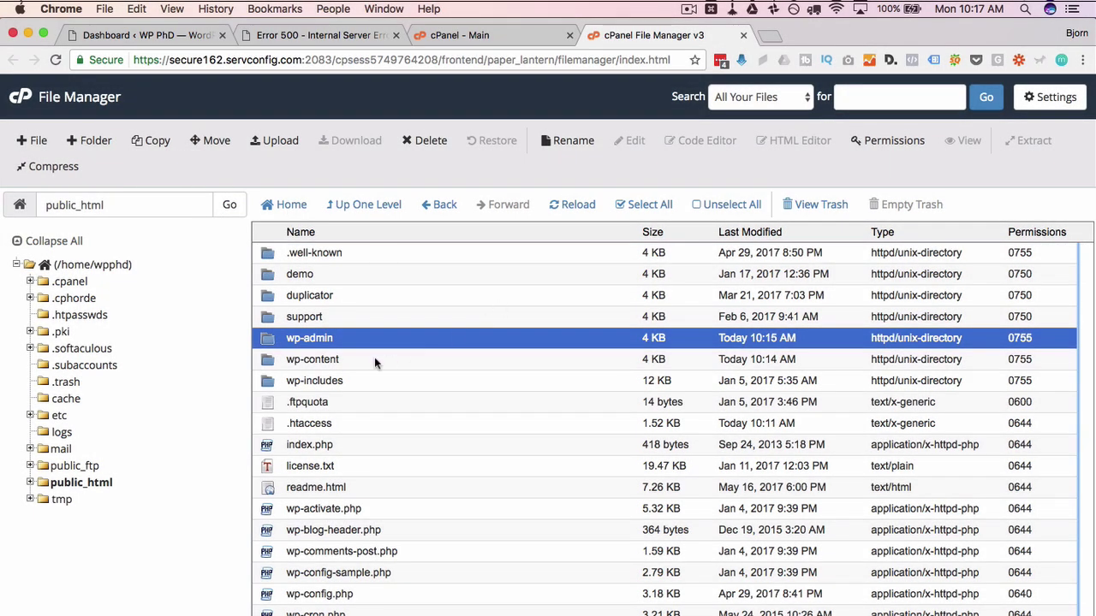
right_click(361, 341)
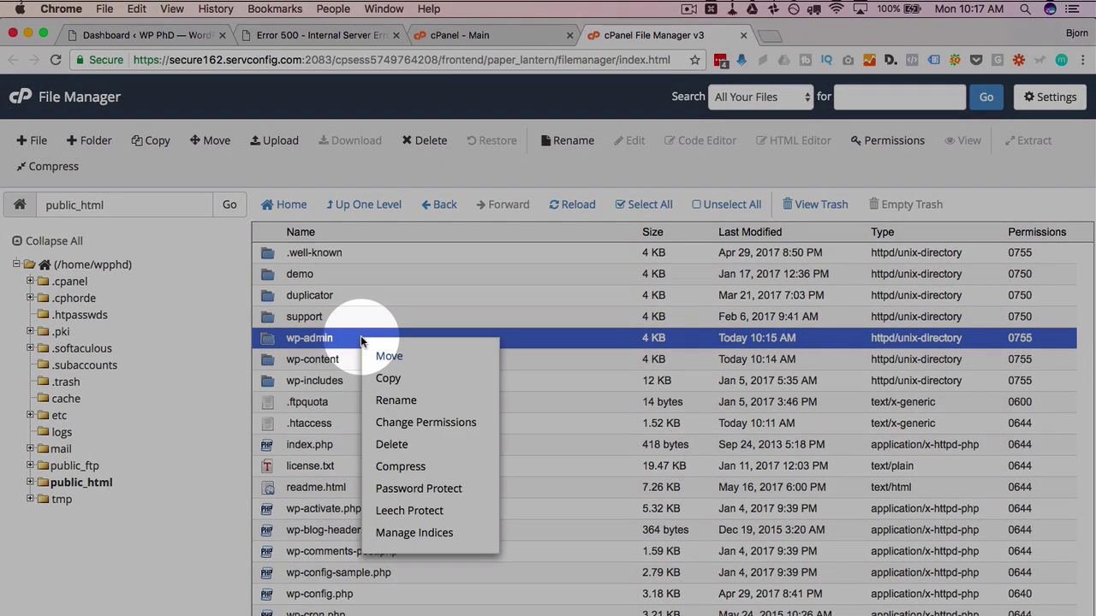
click(417, 473)
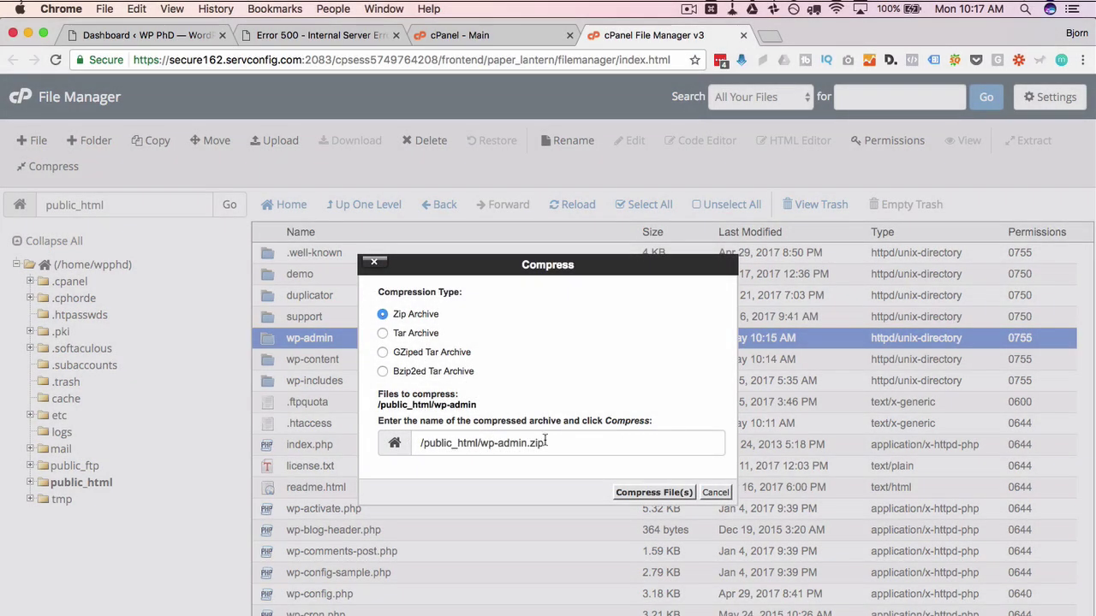
click(548, 442)
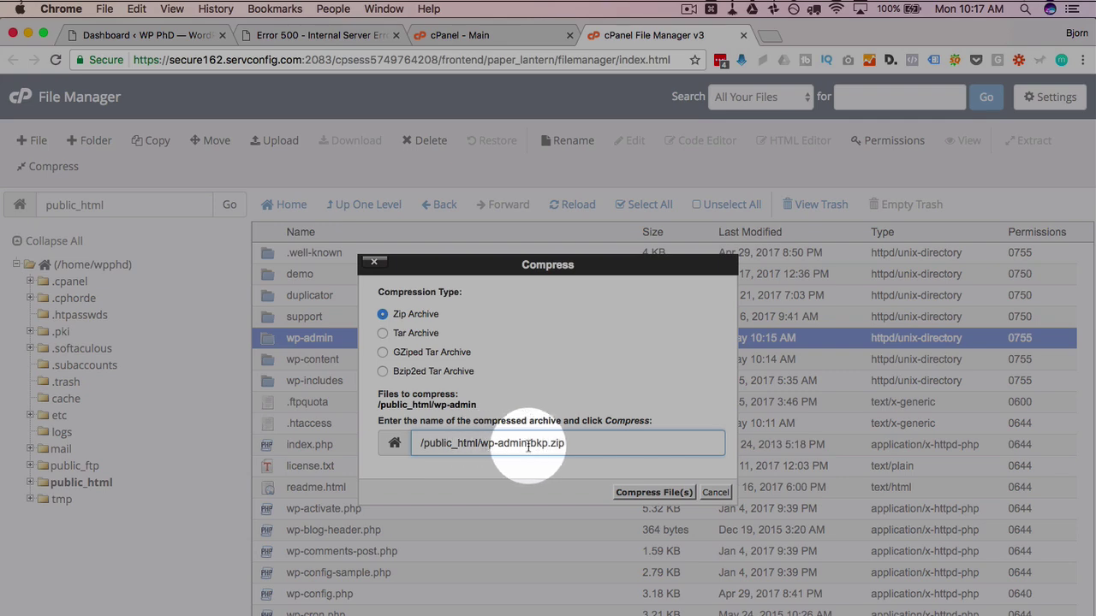
click(652, 492)
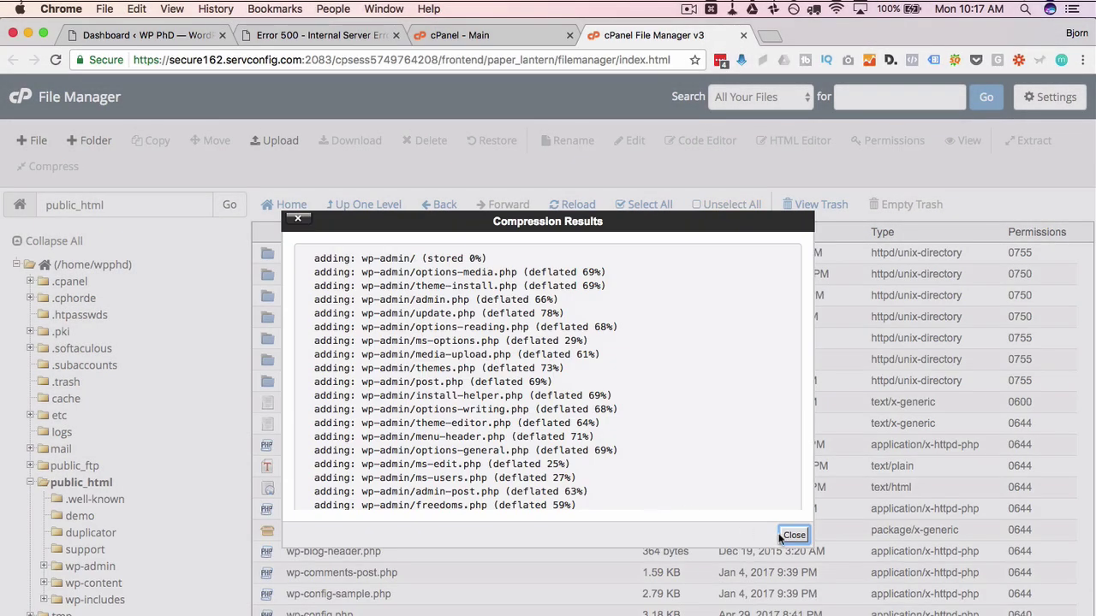
click(792, 536)
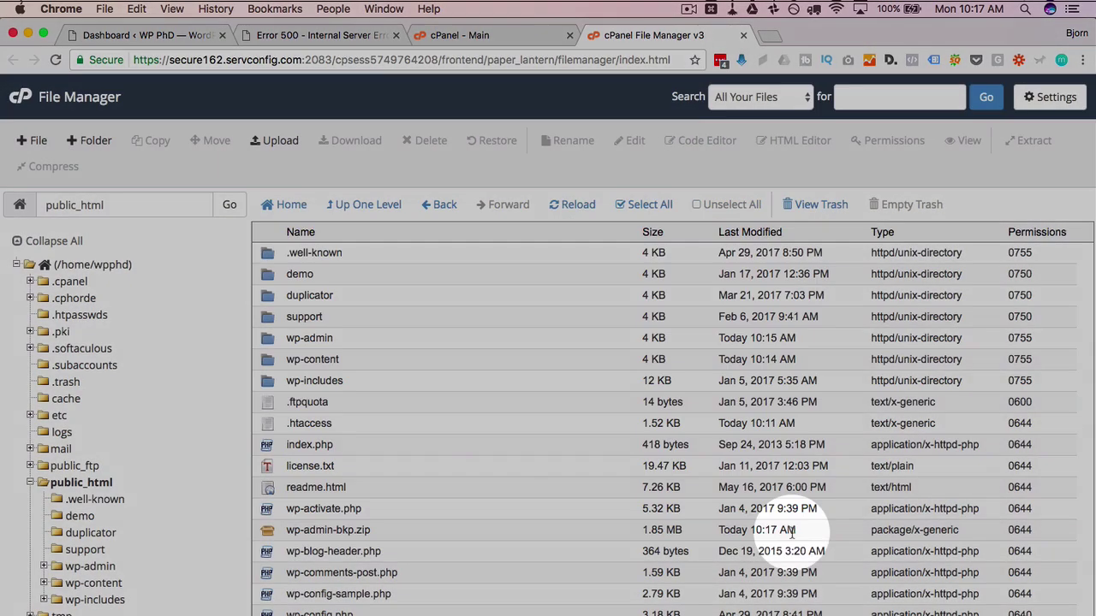
Compress the wp-includes folder into a Zip Archive named wp-includes-bkp.zip in public_html
click(362, 382)
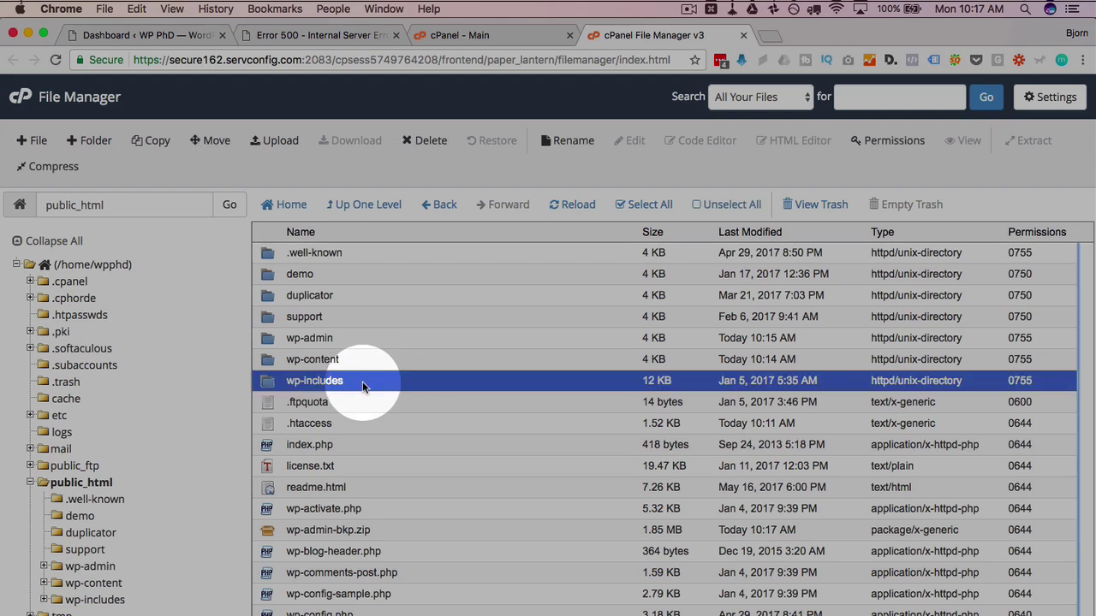
right_click(362, 383)
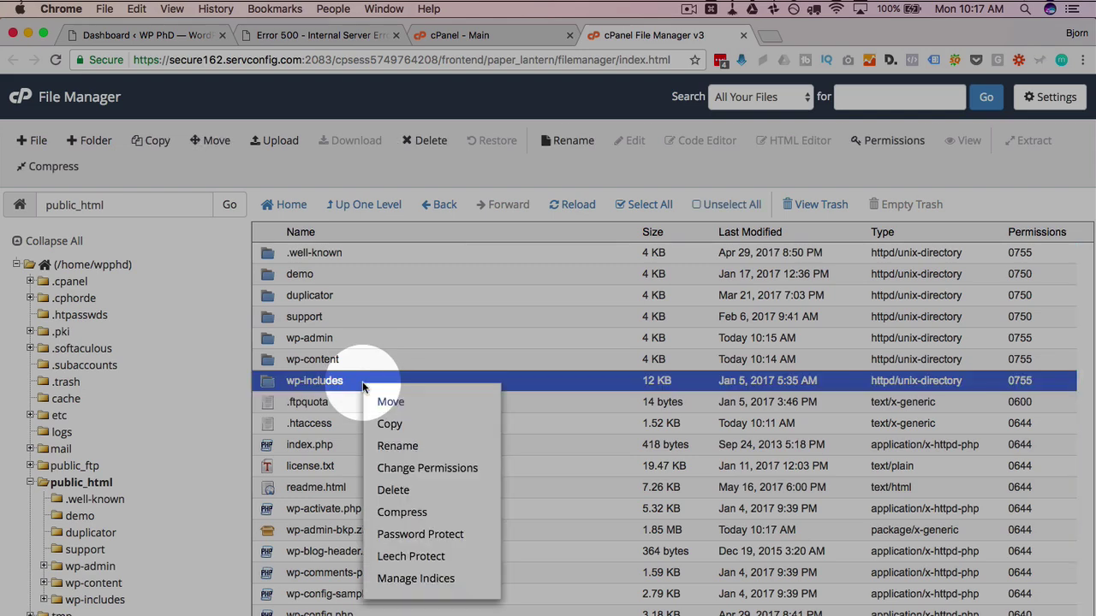
click(403, 512)
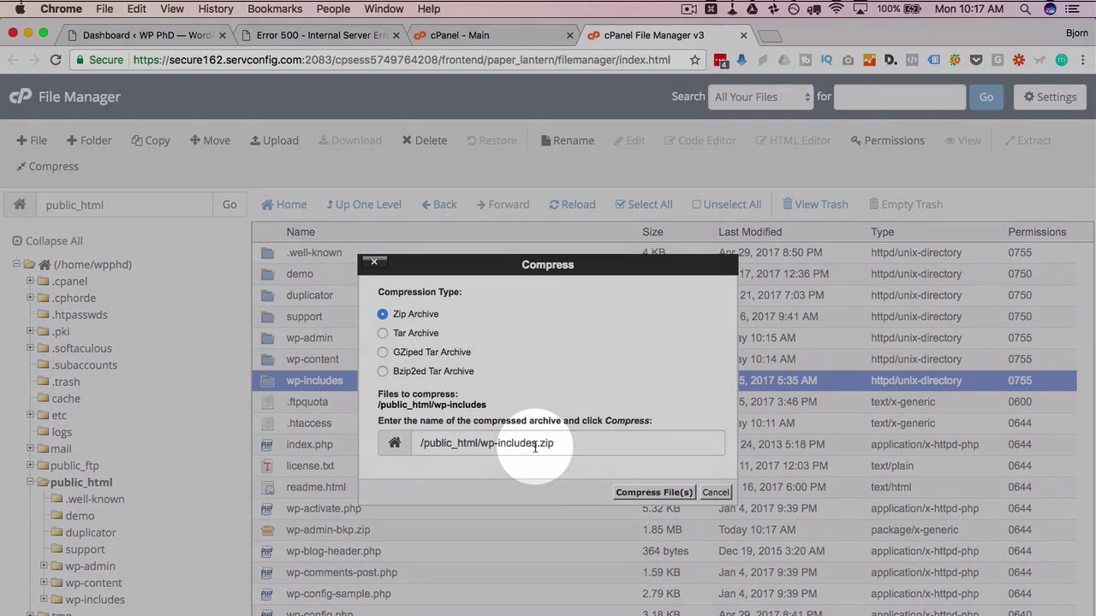
click(536, 444)
text(-bkp)
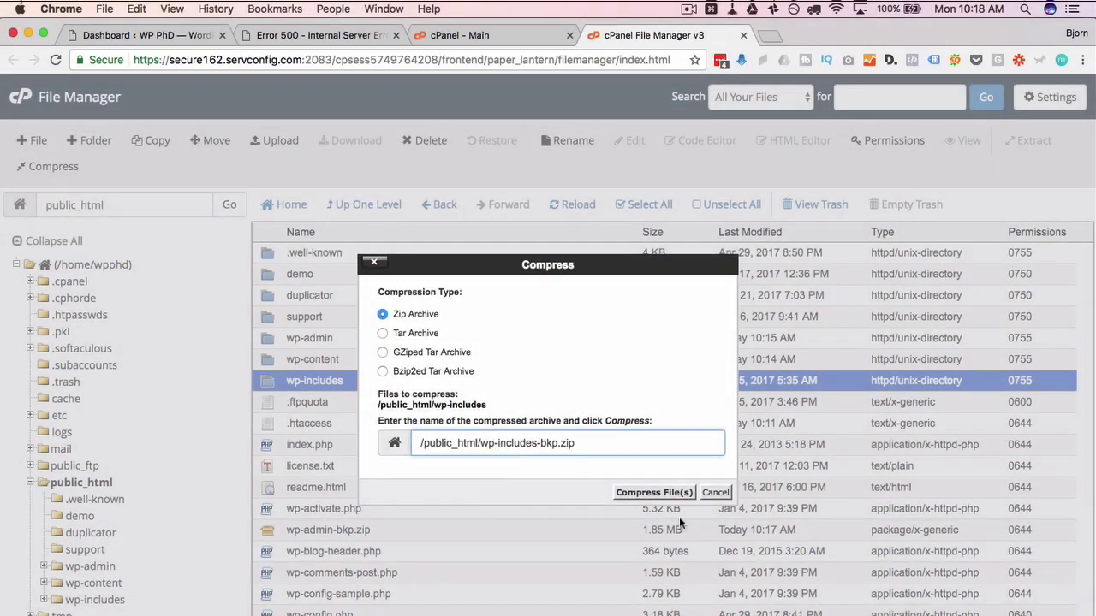
click(650, 492)
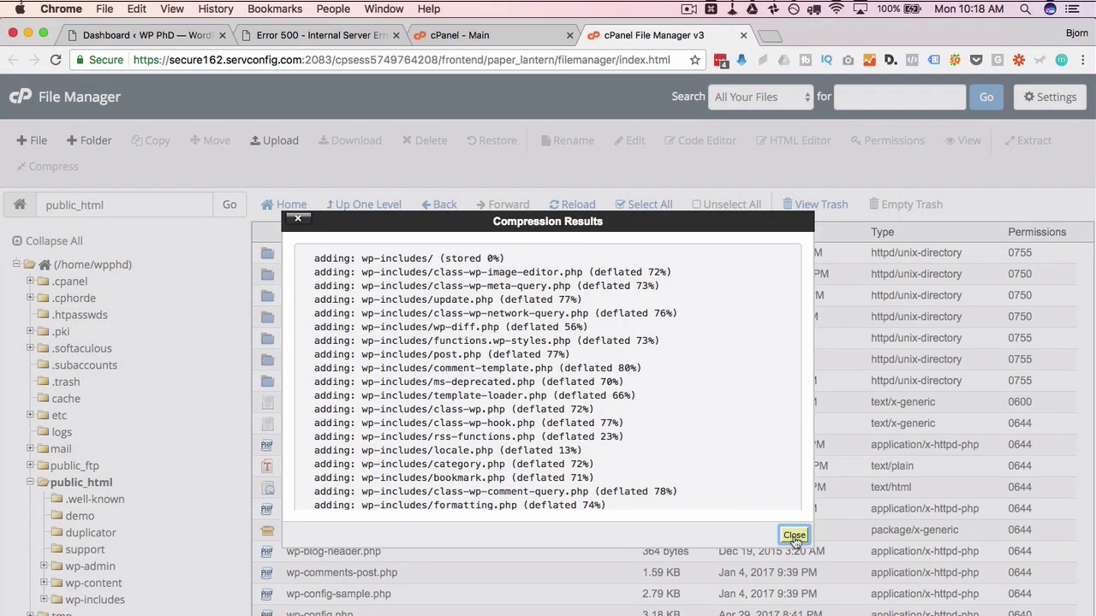
click(795, 537)
Delete the original wp-admin and wp-includes folders from public_html permanently, skipping the trash
scroll(380, 468, down, 3)
click(385, 459)
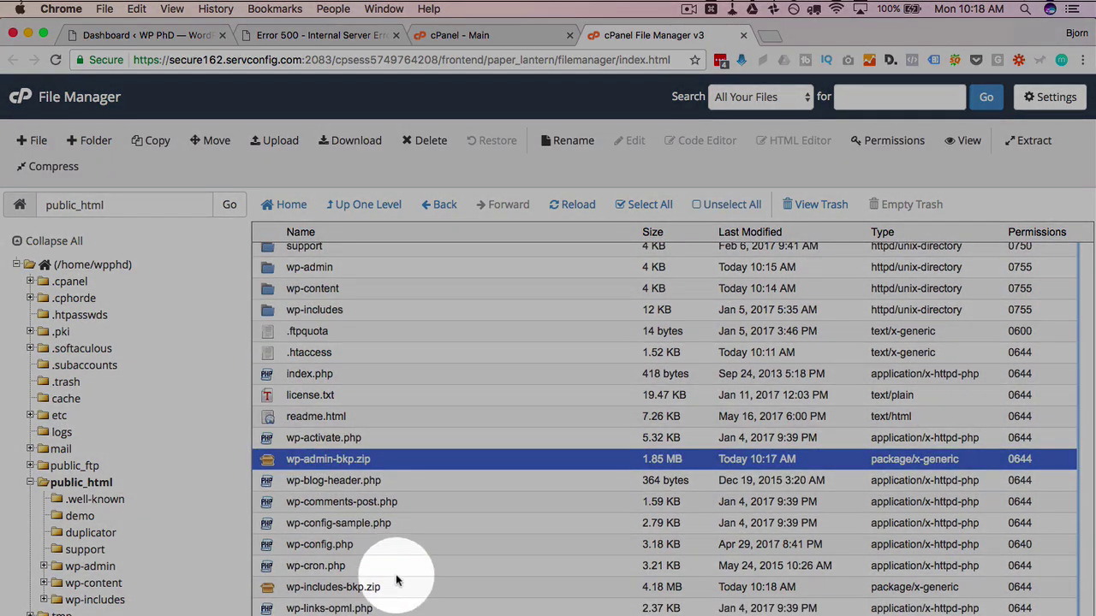
super+click(396, 585)
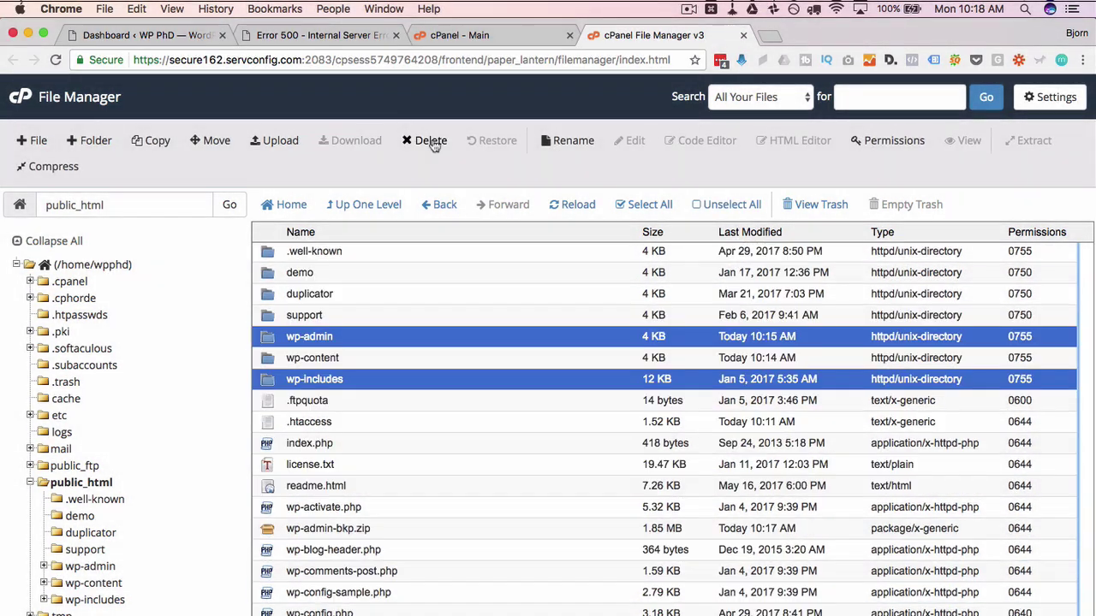
click(431, 140)
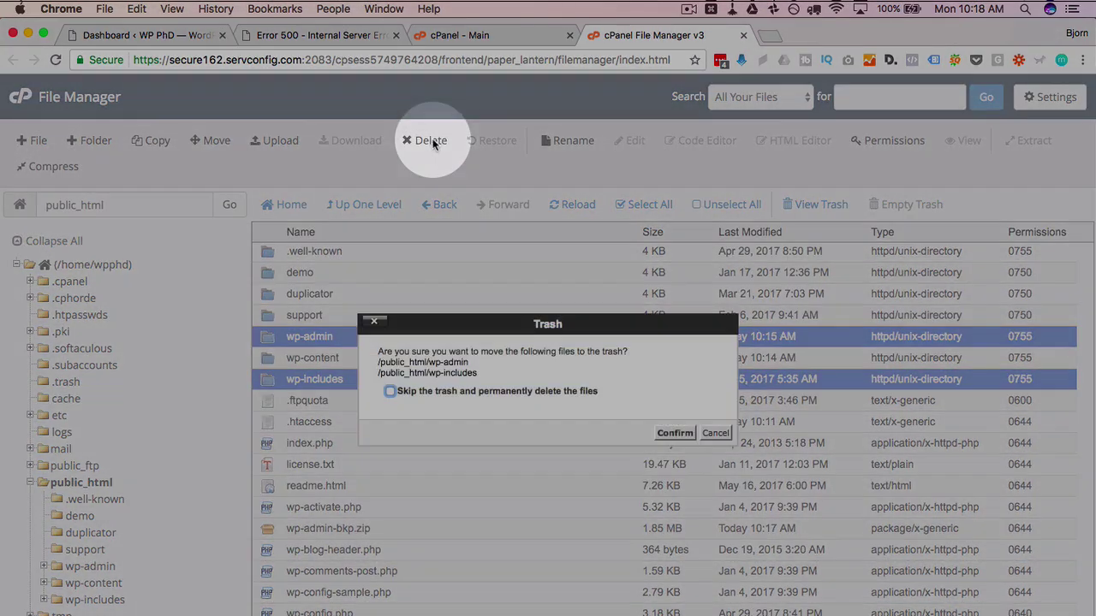
click(390, 391)
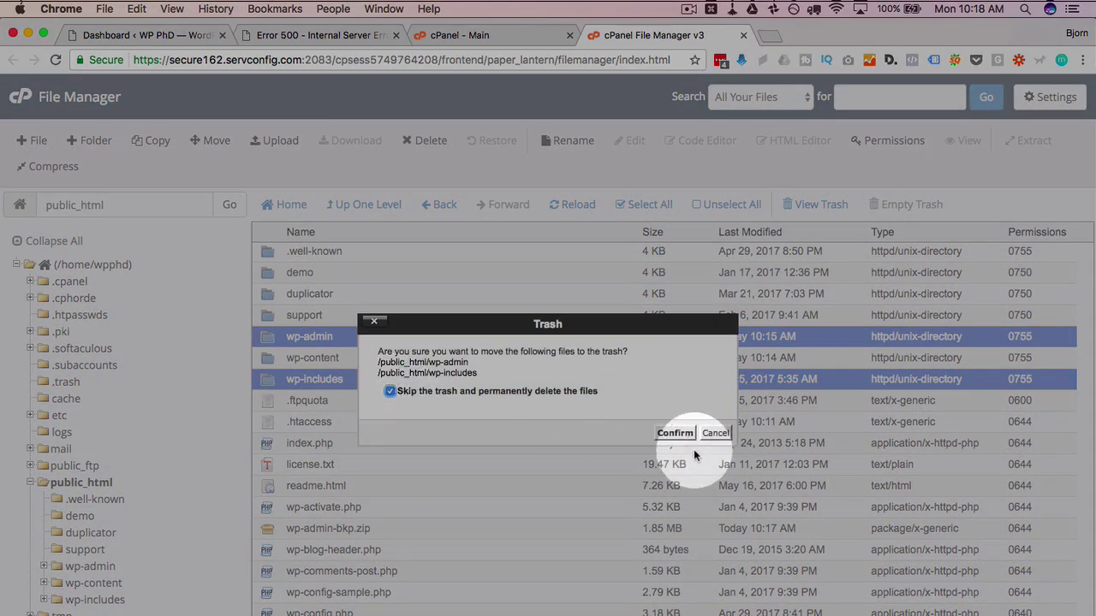
click(674, 433)
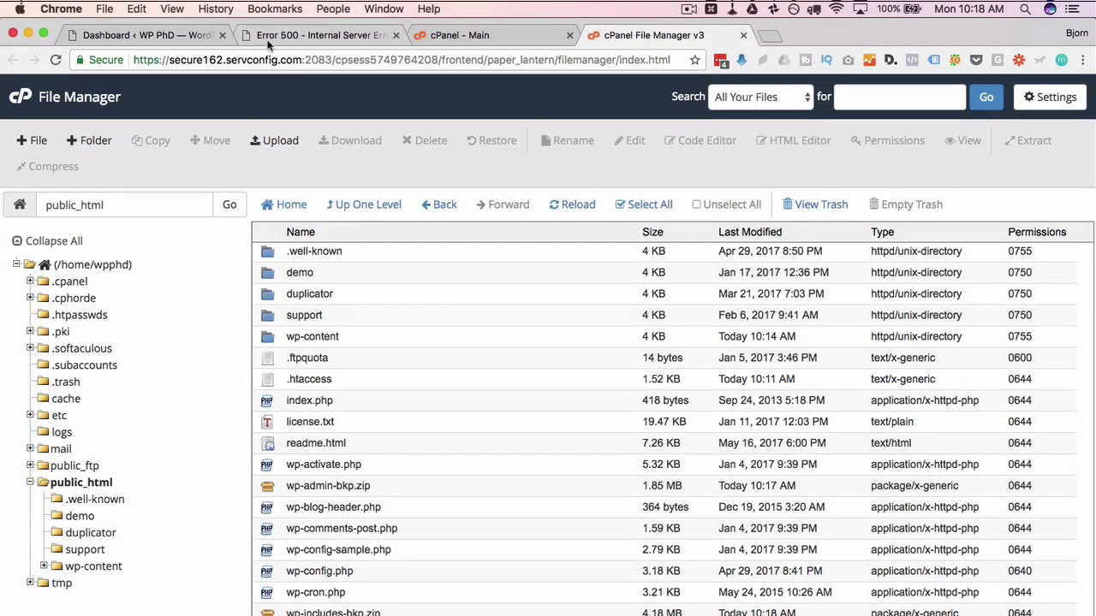
Reload wp-phd.com to check the site without its core folders and return to File Manager
click(265, 38)
click(55, 65)
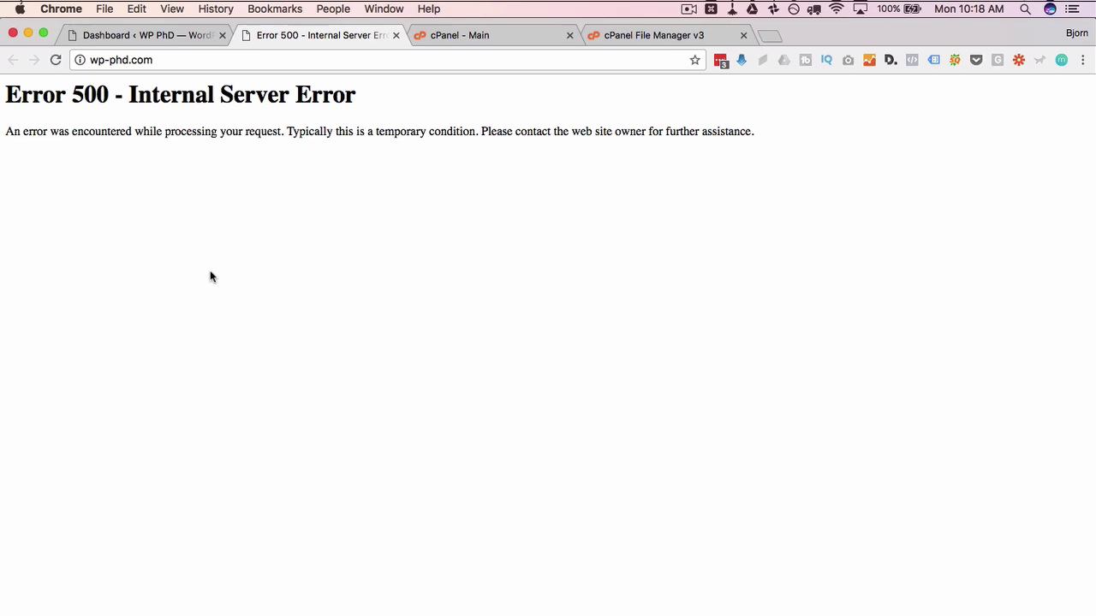
click(55, 60)
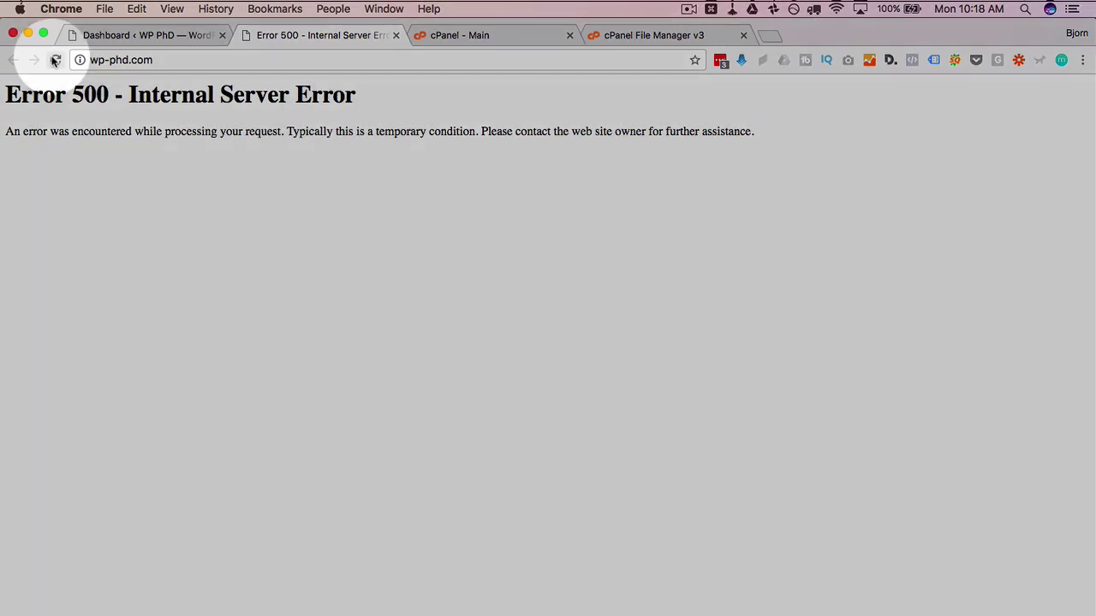
click(624, 36)
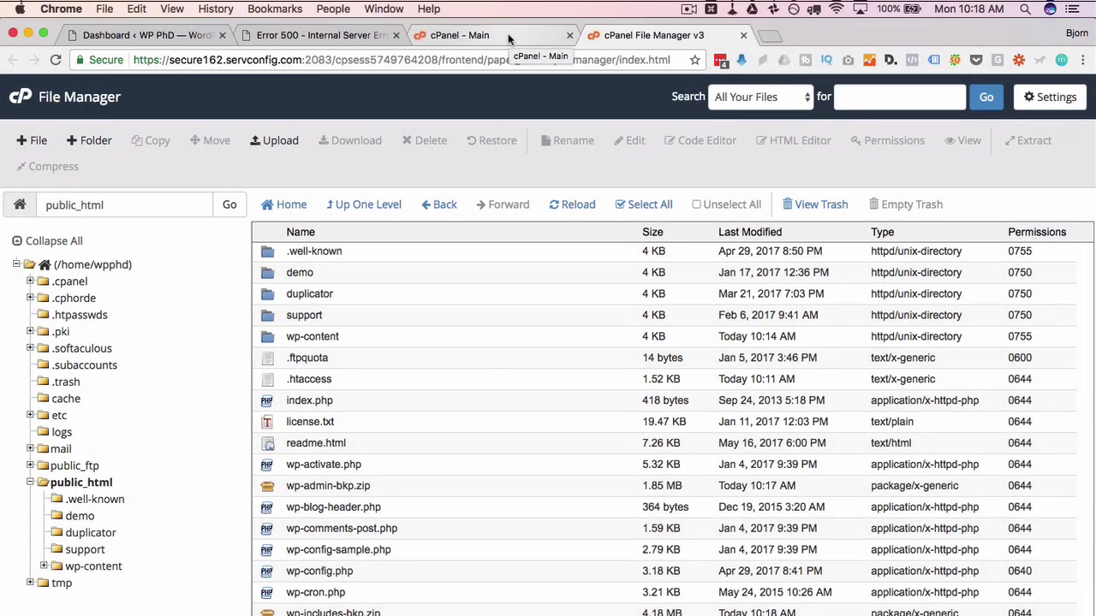
Open wordpress.org in a new browser tab and download the WordPress 4.7.5 zip
click(771, 35)
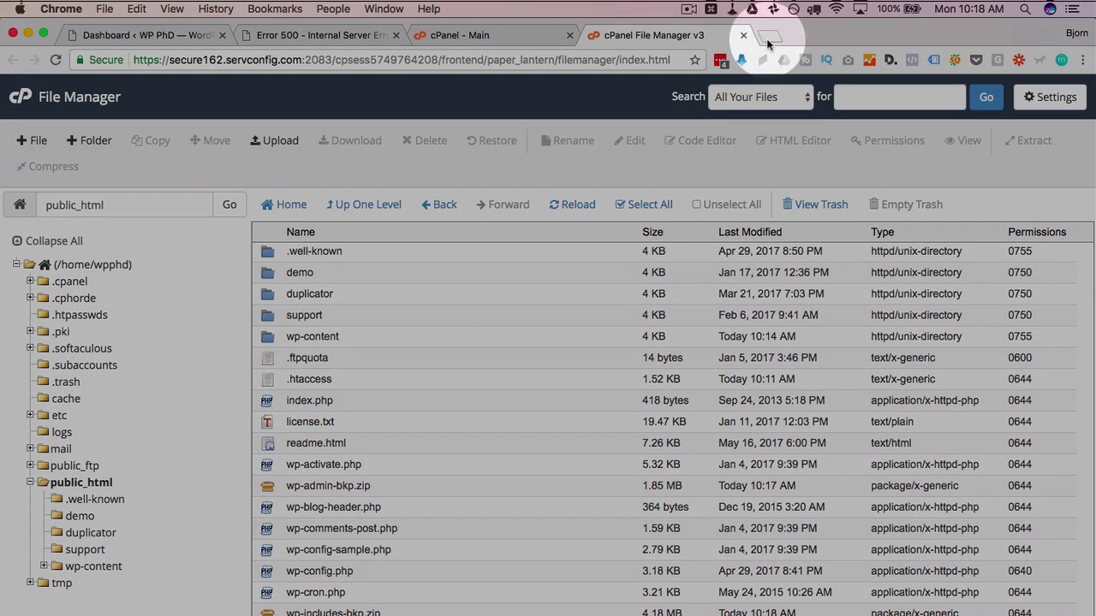
text(wordpress.org)
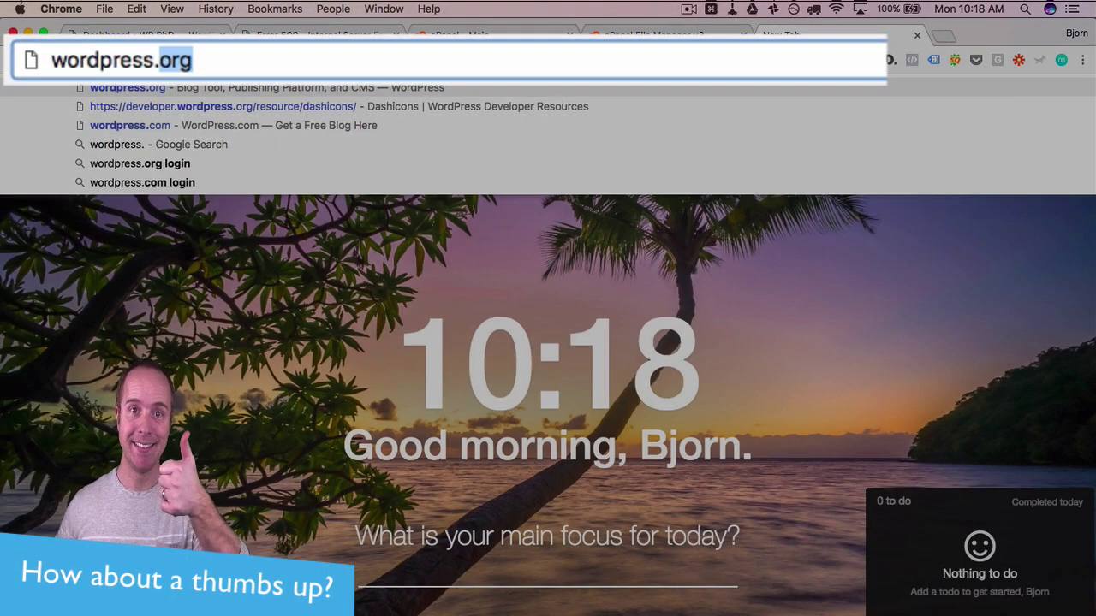
key(Return)
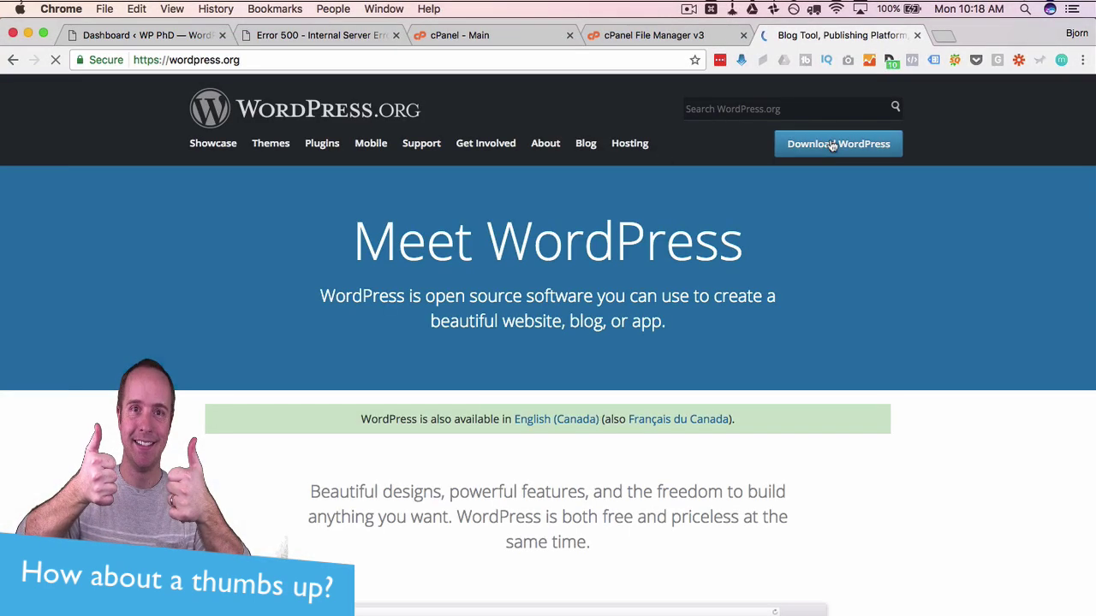
click(832, 144)
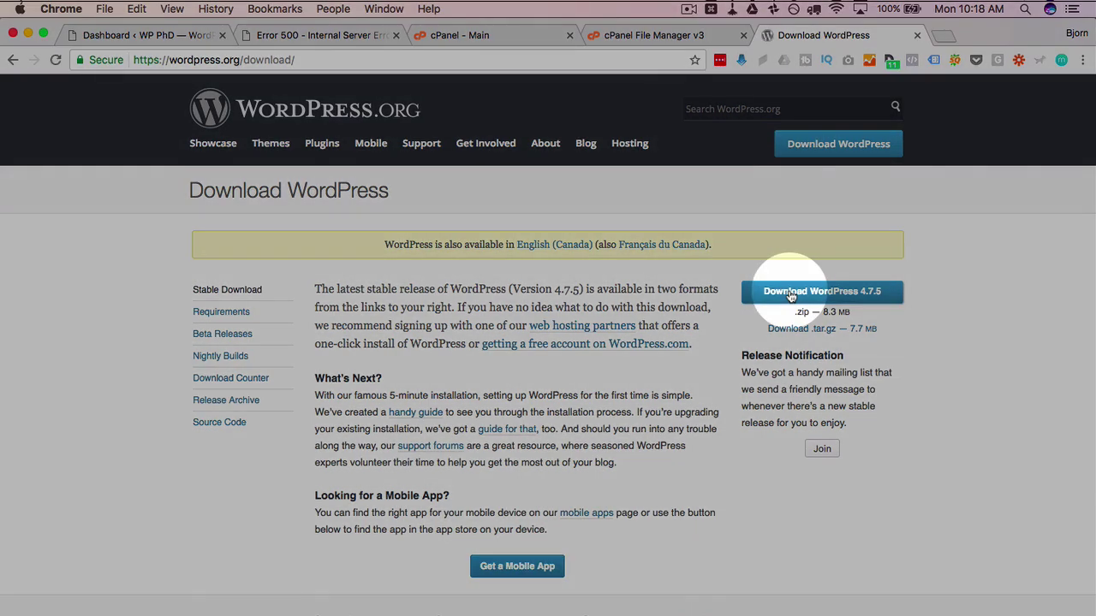
click(791, 295)
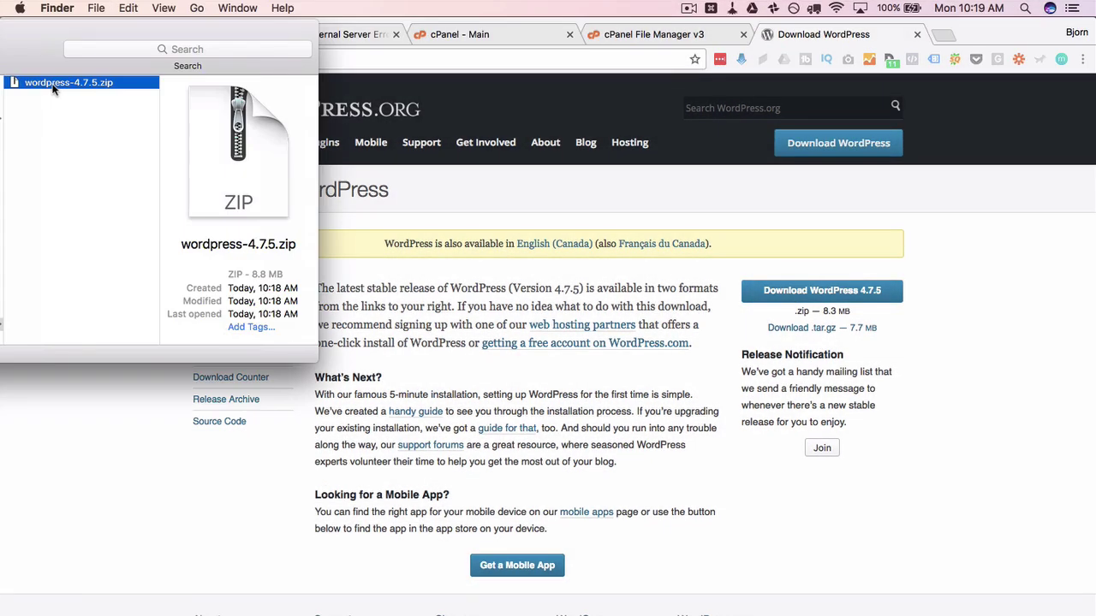
In Finder, extract wordpress-4.7.5.zip and compress its wp-admin and wp-includes folders together into one zip archive
right_click(51, 85)
click(86, 89)
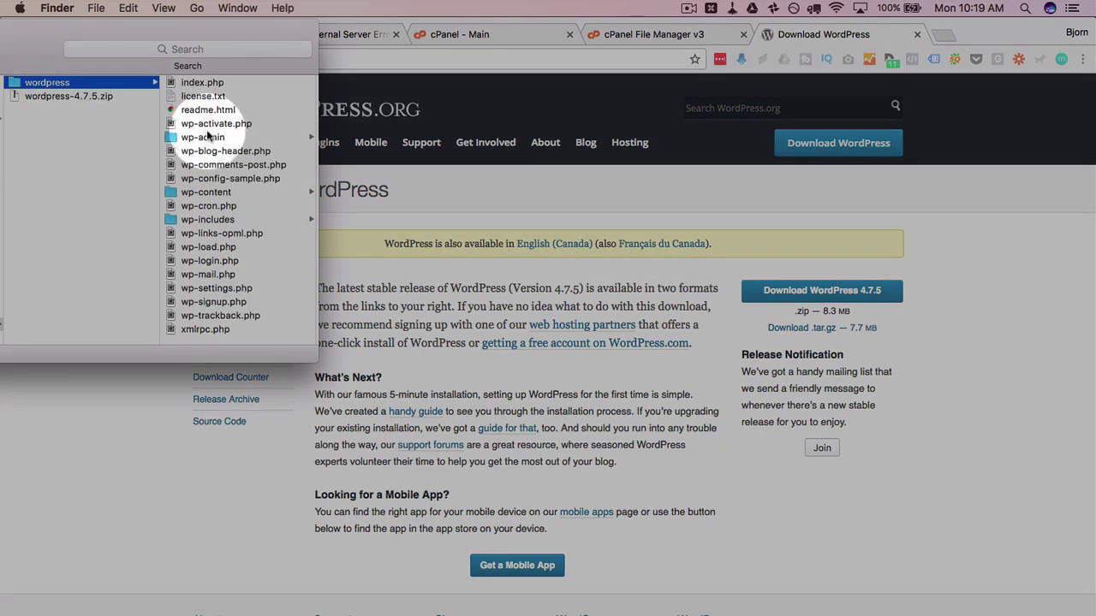
click(204, 138)
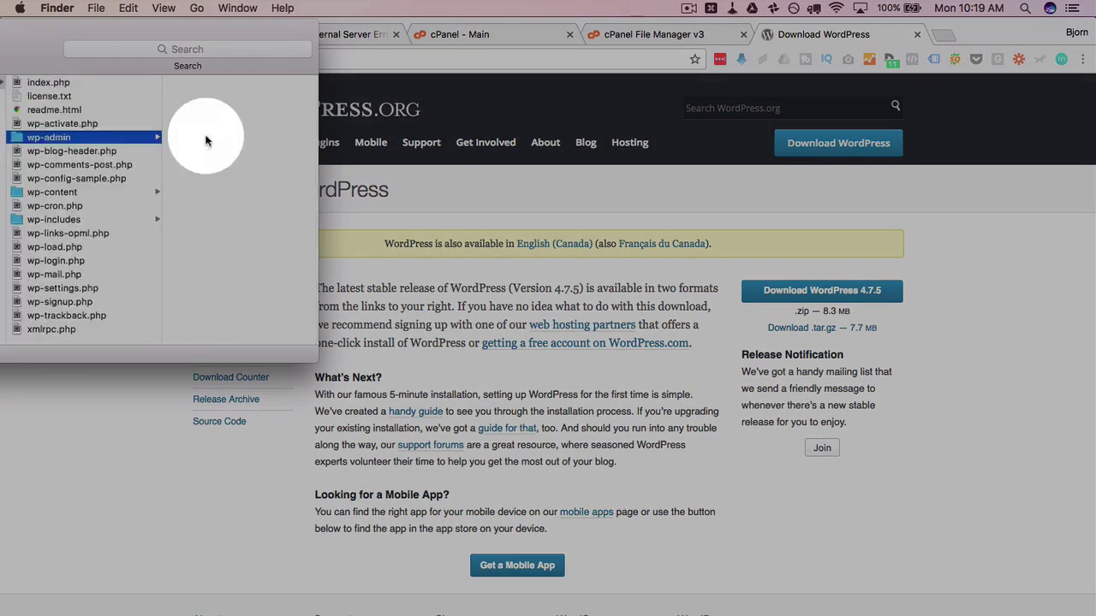
super+click(71, 221)
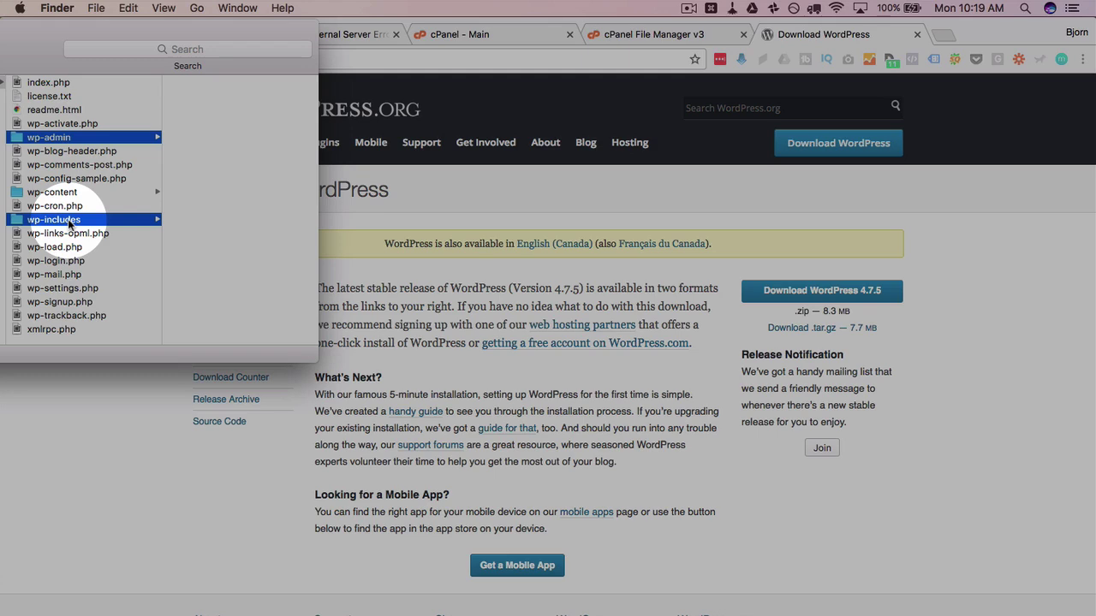
right_click(70, 223)
click(130, 327)
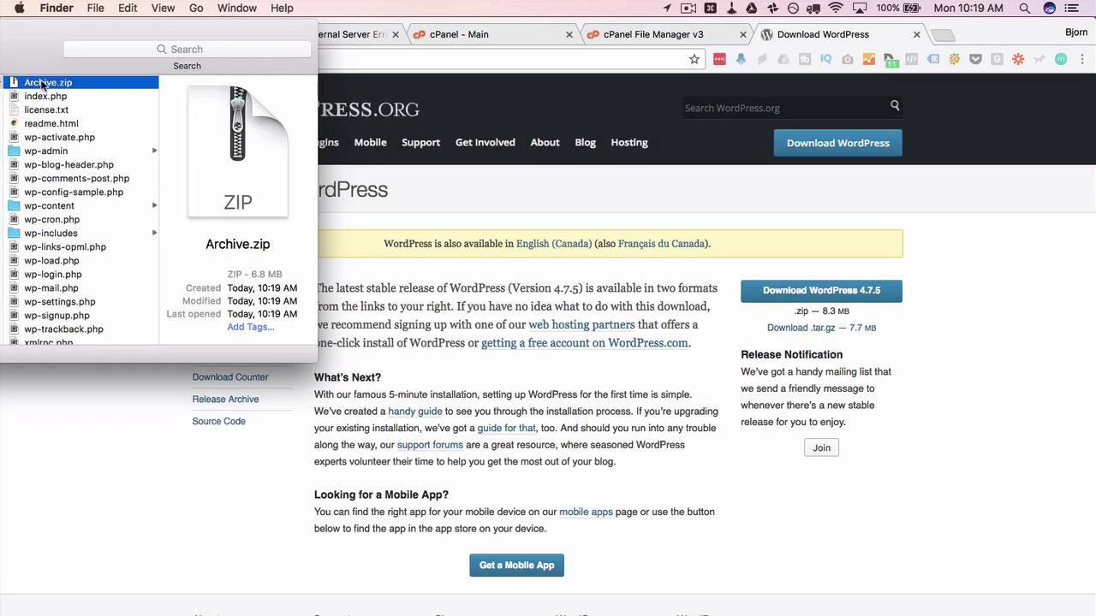
Switch back to File Manager in Chrome and upload Archive.zip from Finder to /home/wpphd/public_html
click(403, 296)
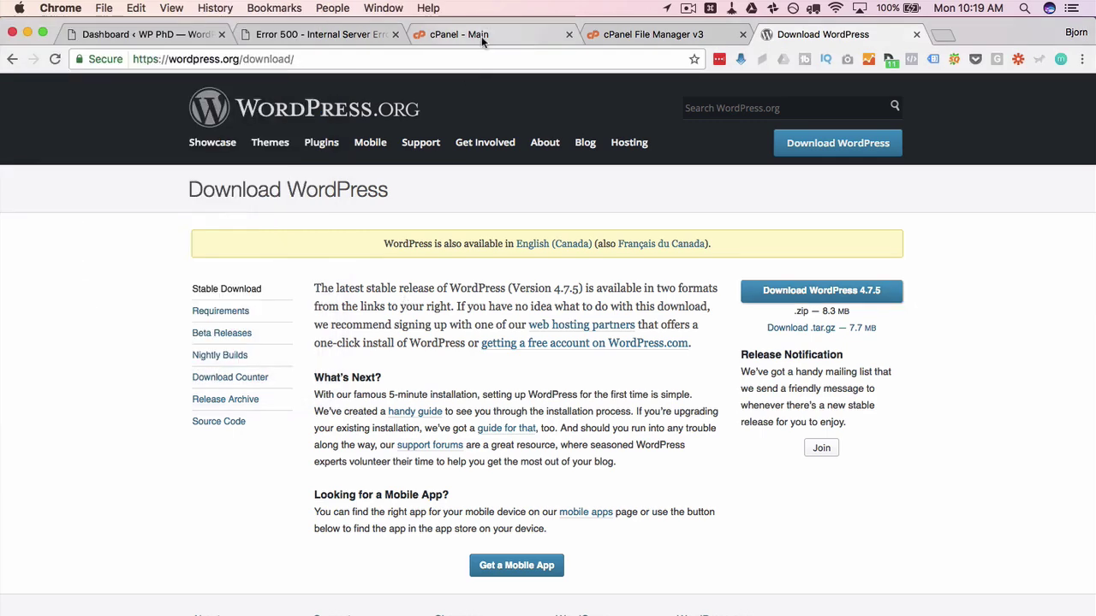
click(481, 36)
click(634, 34)
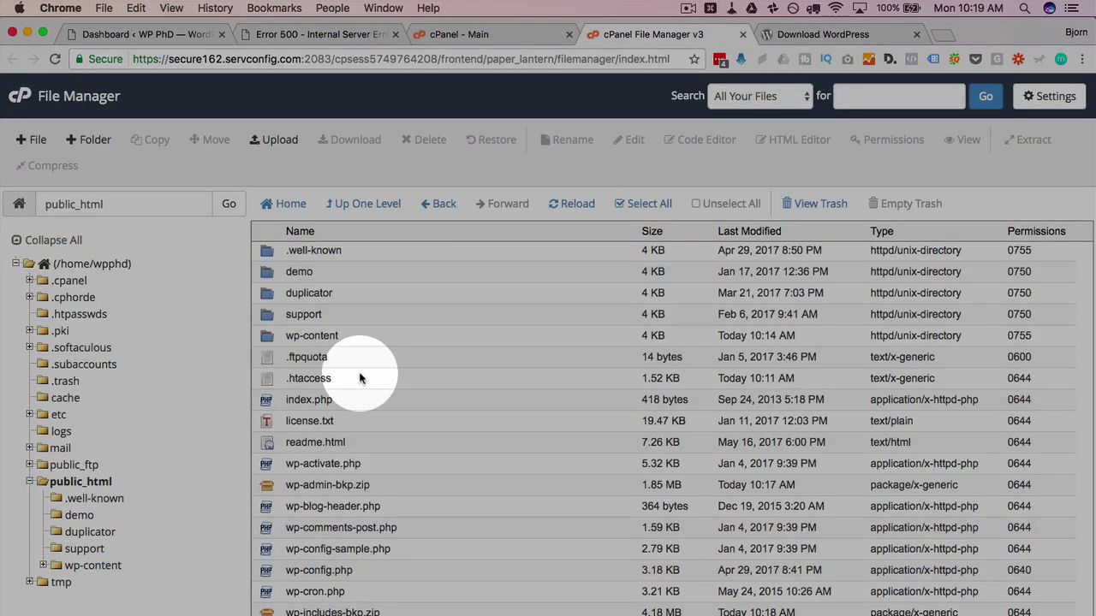
click(274, 140)
click(12, 110)
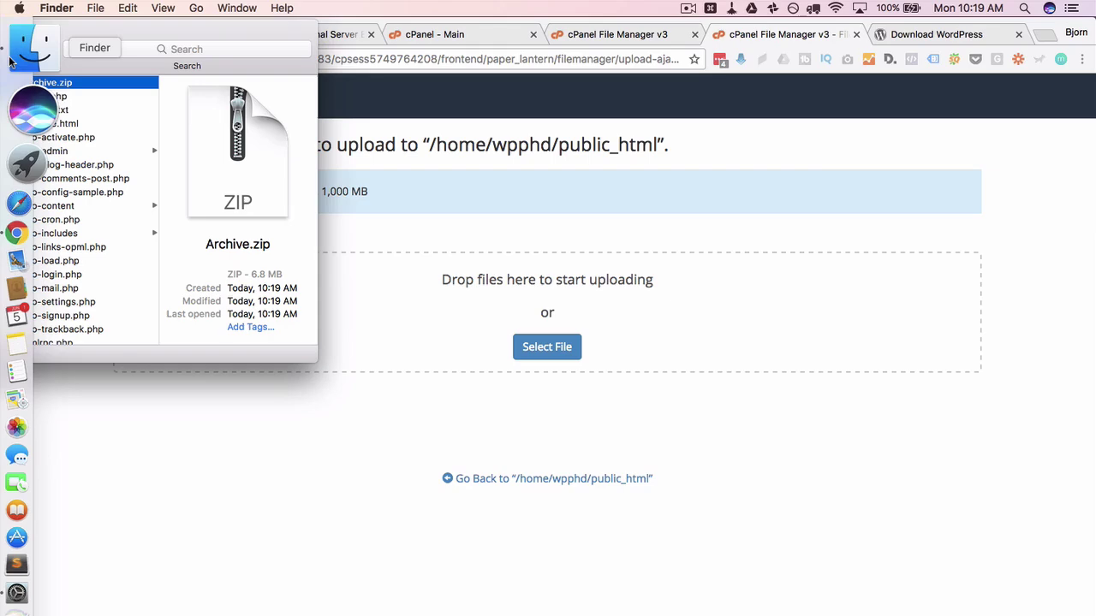
drag(34, 83, 410, 295)
click(410, 288)
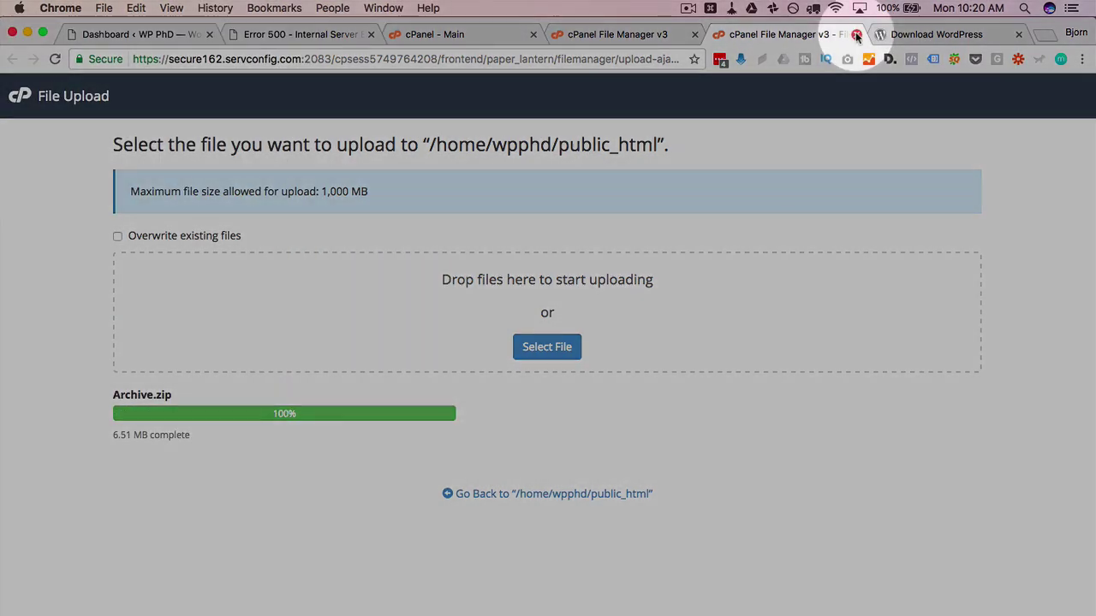
Close the file upload page, refresh the public_html listing and extract Archive.zip into /public_html
click(856, 35)
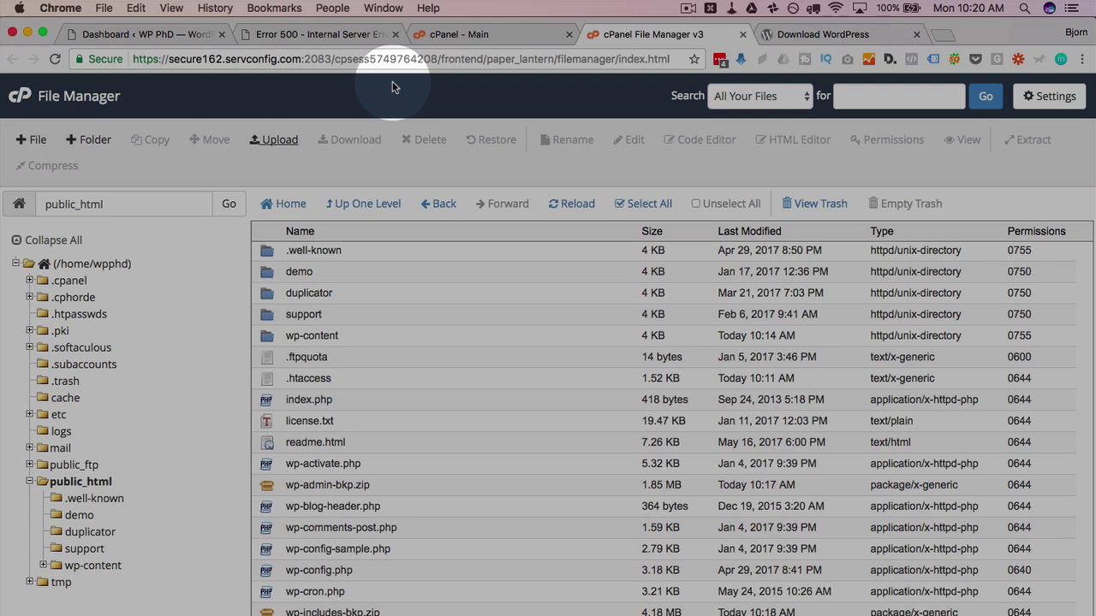
click(578, 205)
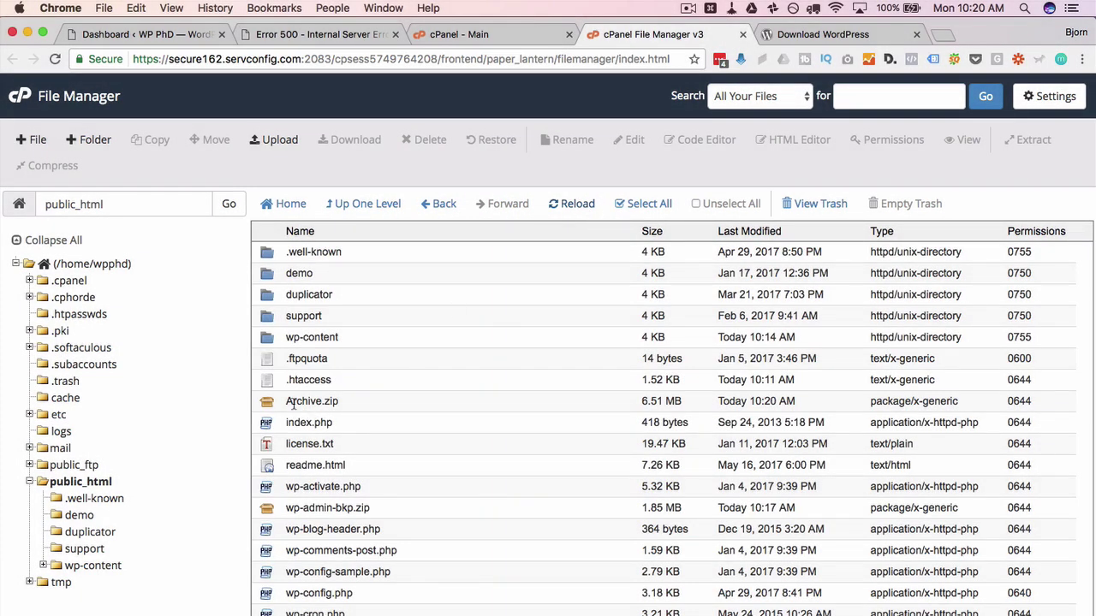
click(343, 403)
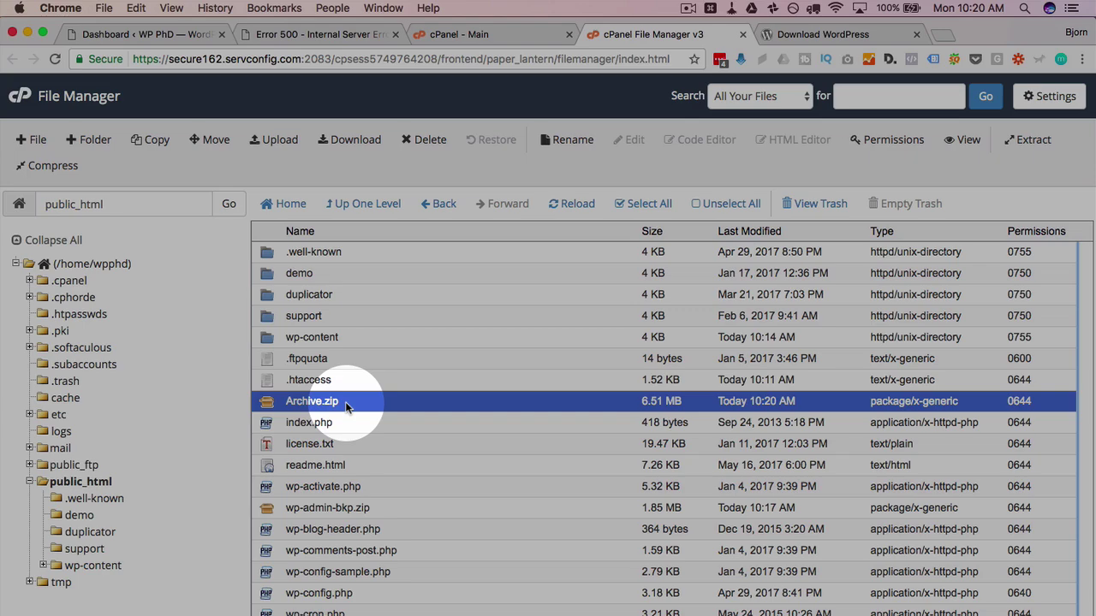
click(1032, 141)
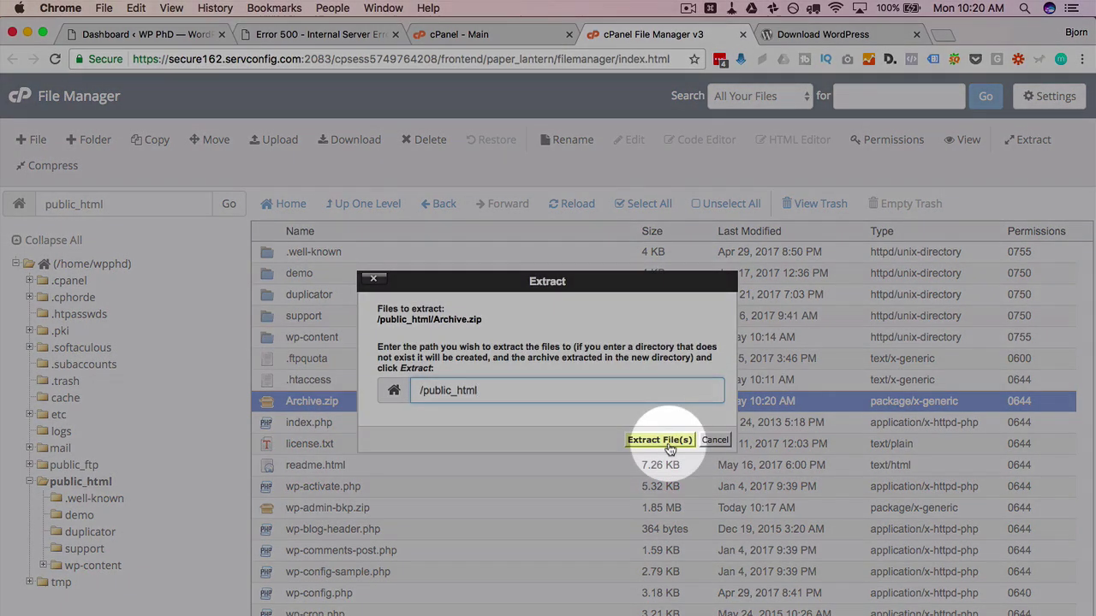
click(660, 440)
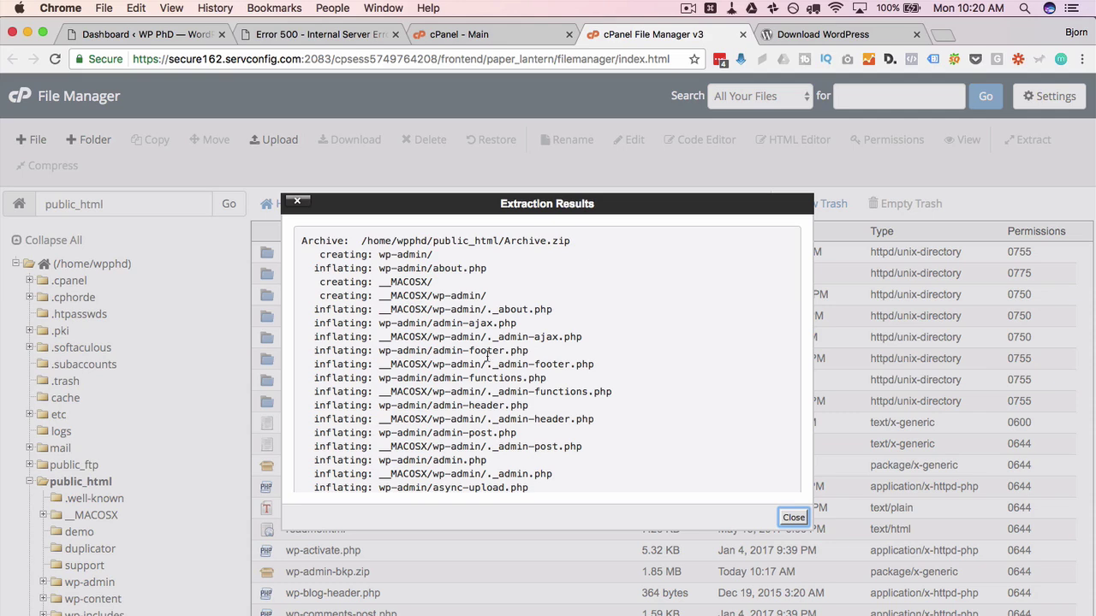
click(792, 517)
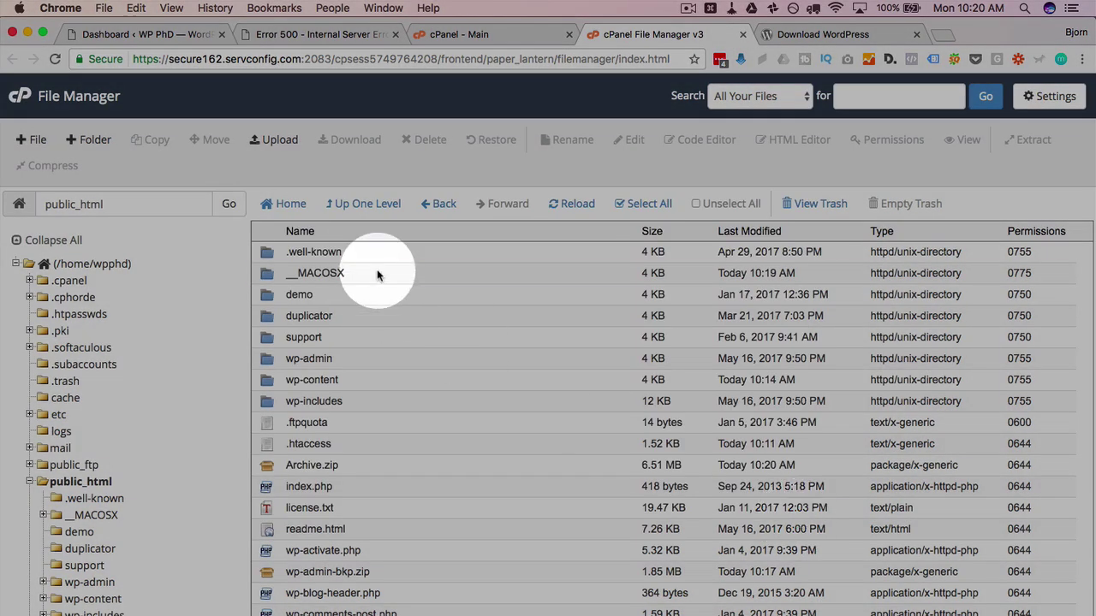
Permanently delete the __MACOSX folder from public_html, skipping the trash
click(377, 272)
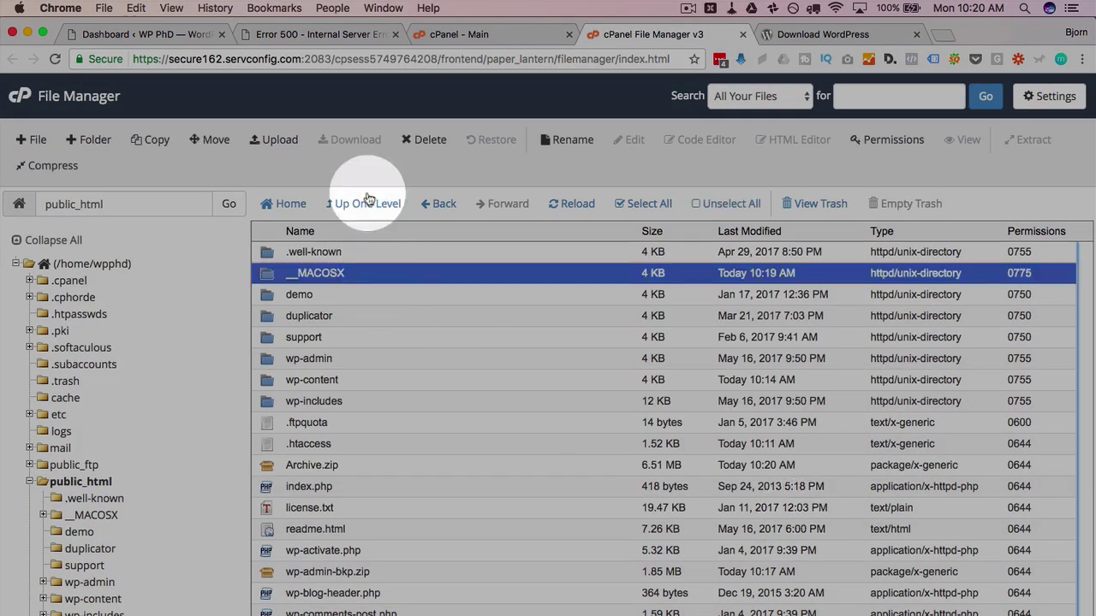
click(423, 139)
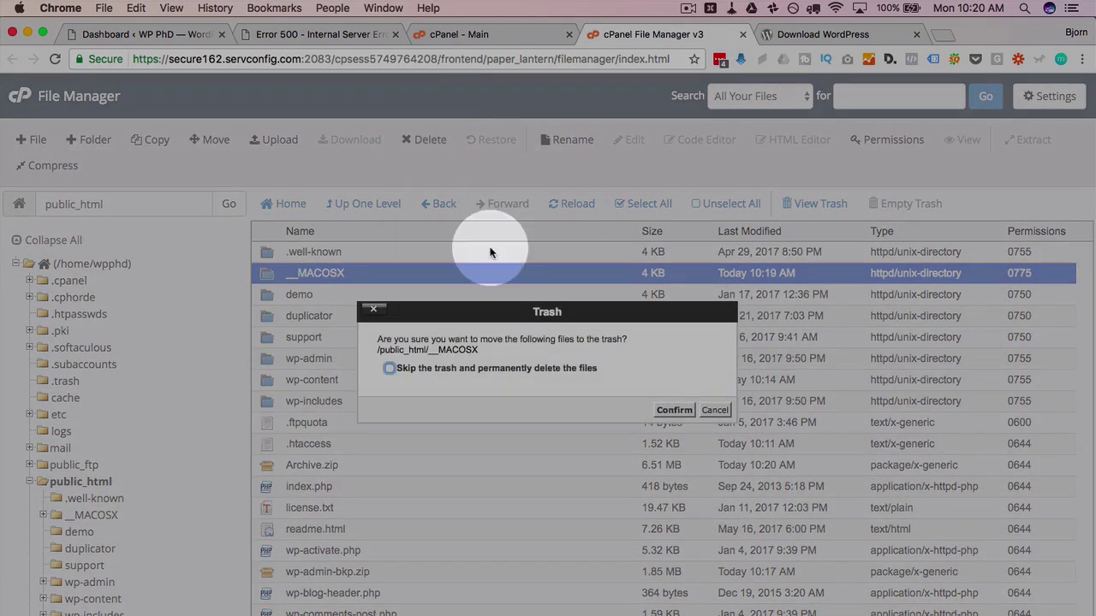
click(489, 368)
click(673, 410)
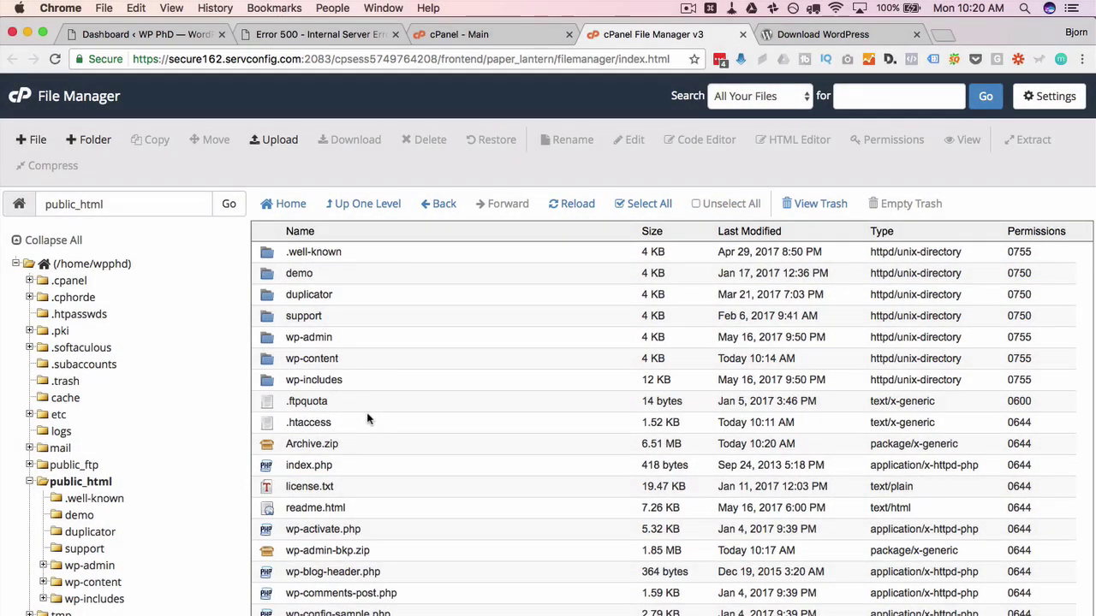
Check the extracted wp-admin and wp-includes folders in public_html against the wp-admin-bkp.zip and wp-includes-bkp.zip backups
click(336, 337)
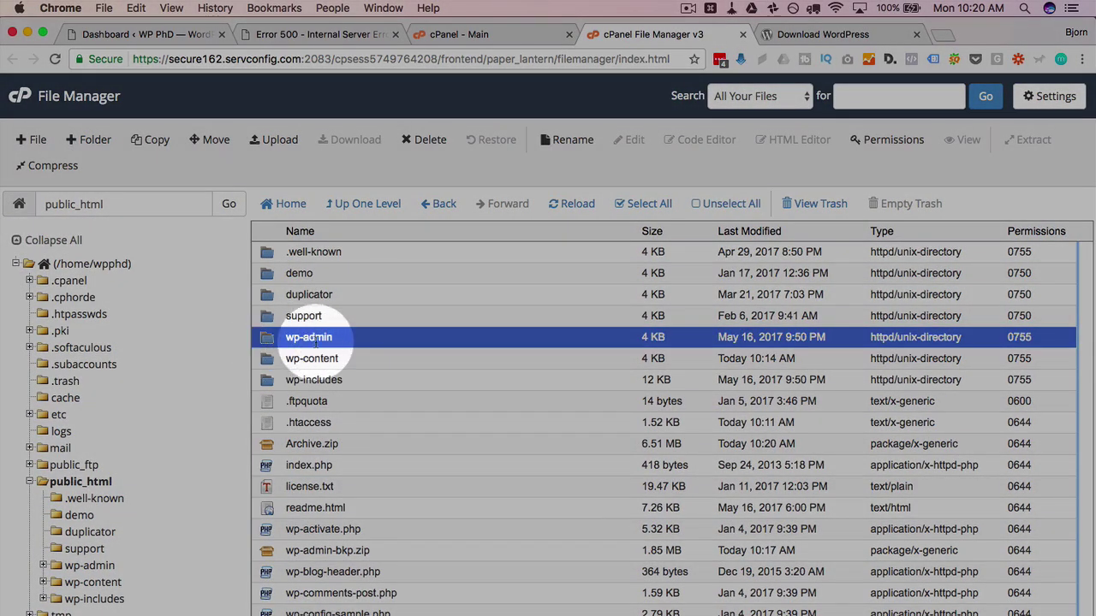
click(295, 379)
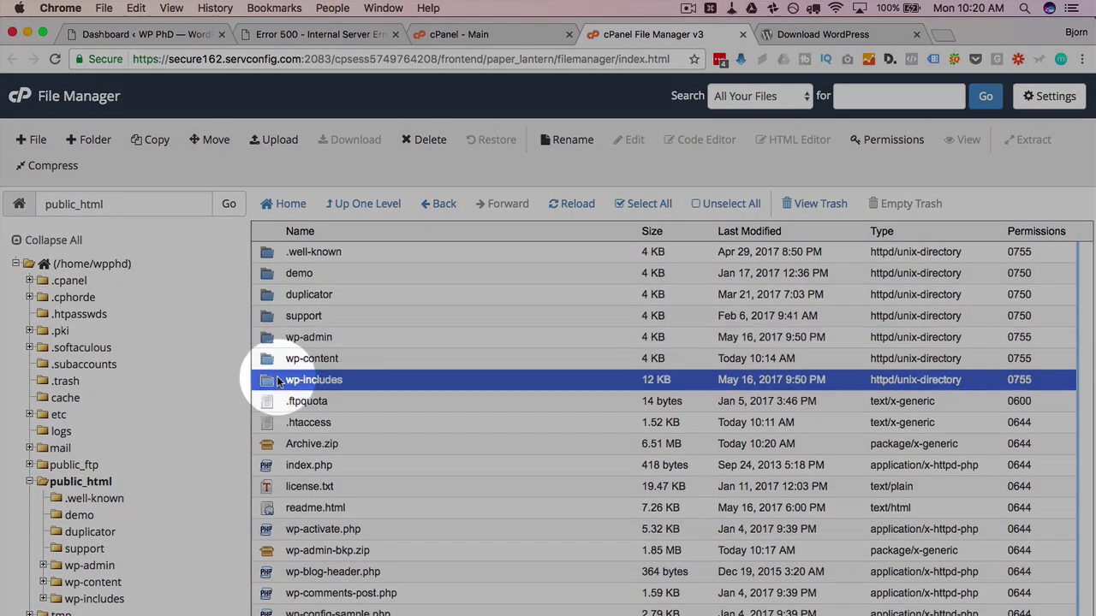
click(356, 337)
super+click(358, 379)
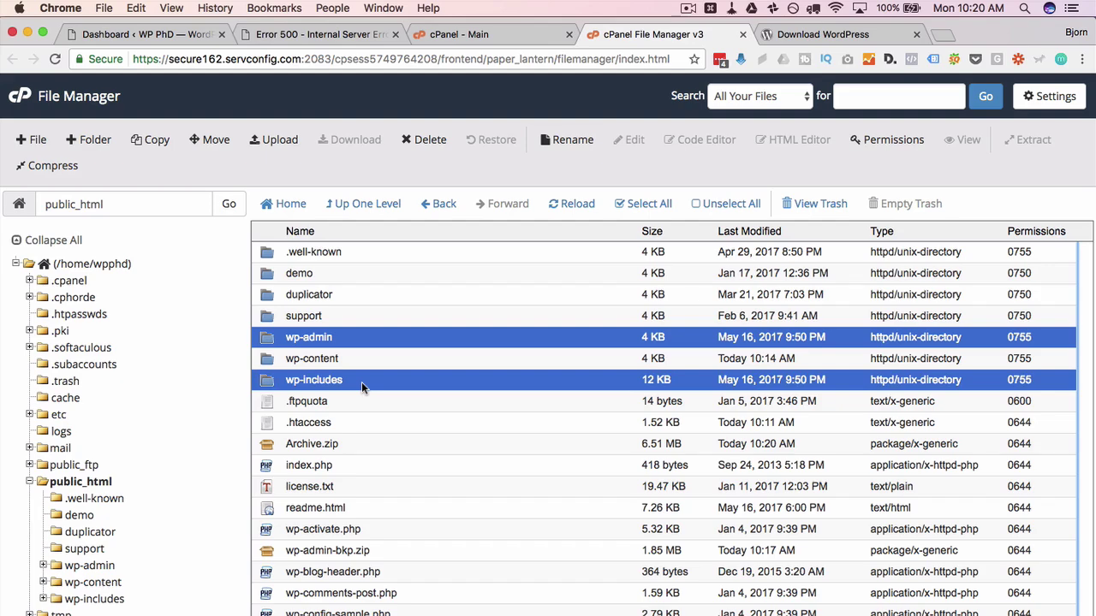
scroll(352, 436, down, 5)
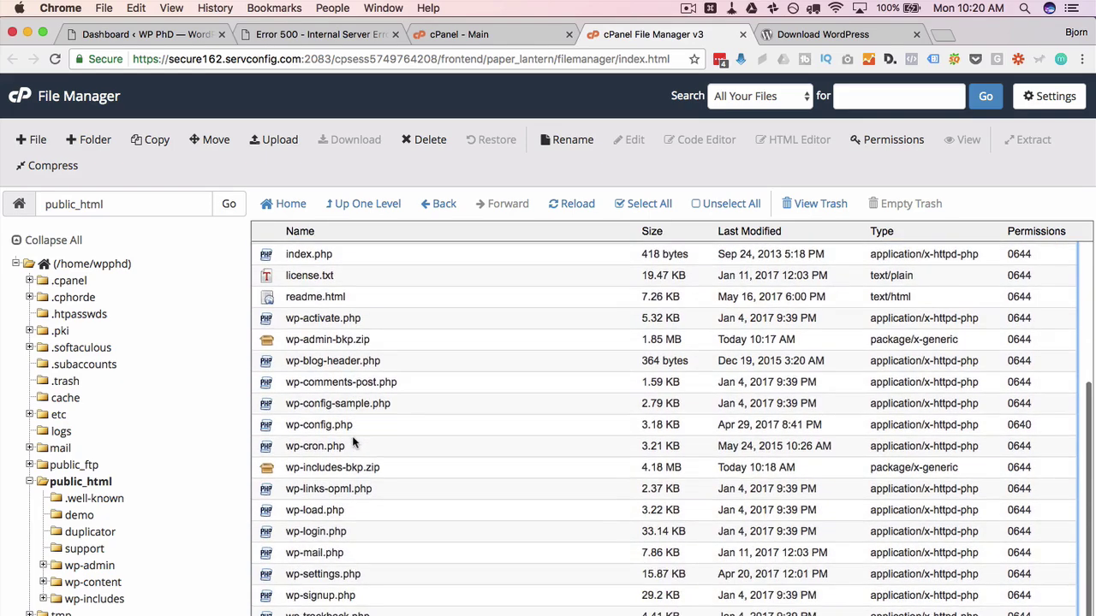
click(389, 467)
super+click(399, 339)
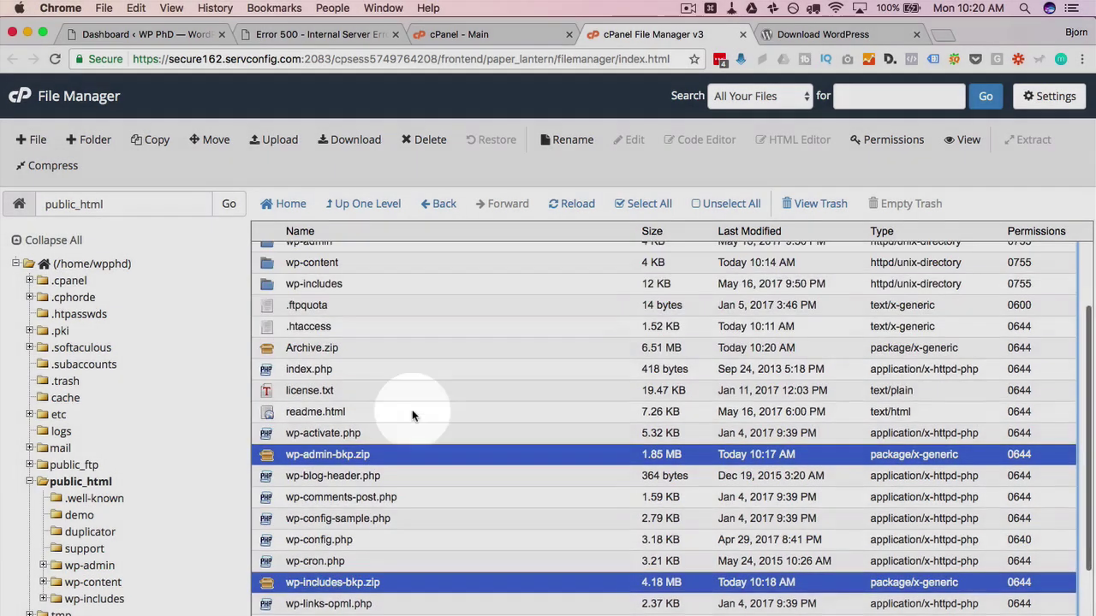
scroll(411, 415, up, 2)
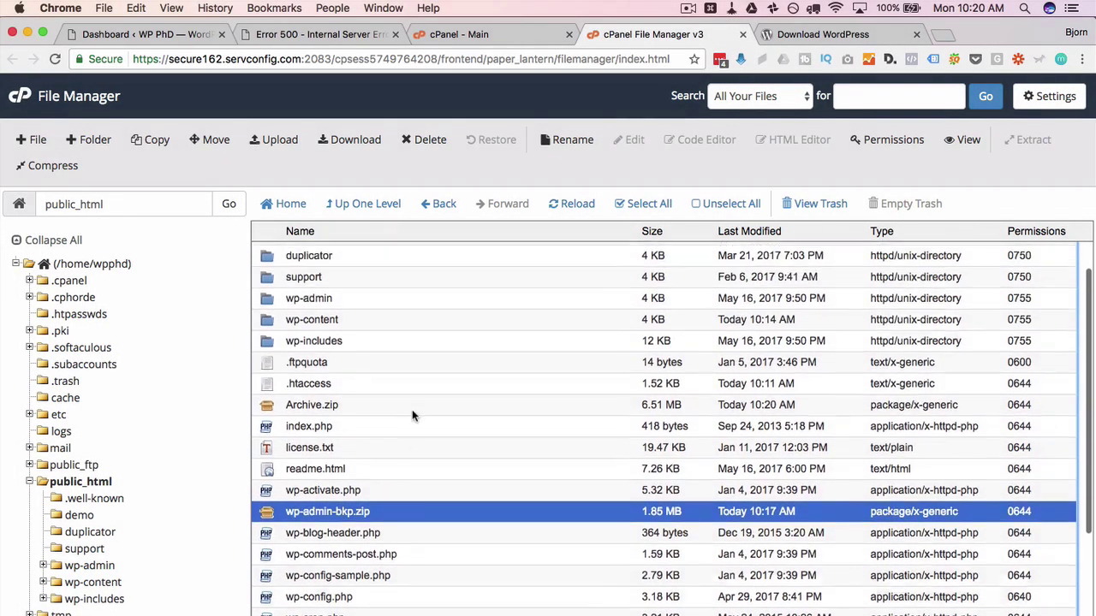
scroll(412, 416, up, 1)
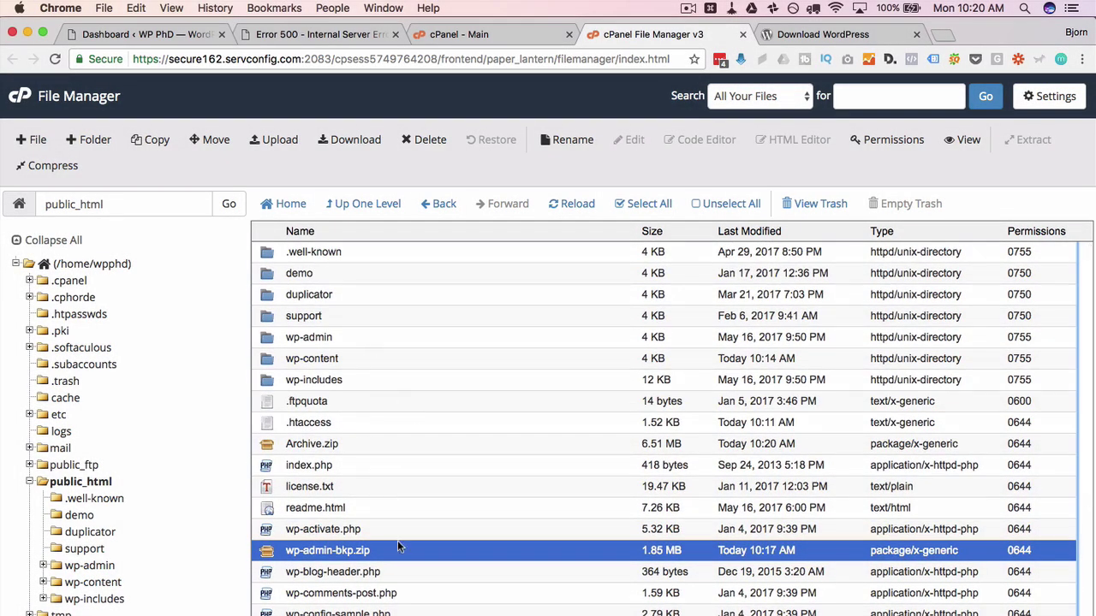
scroll(398, 548, down, 3)
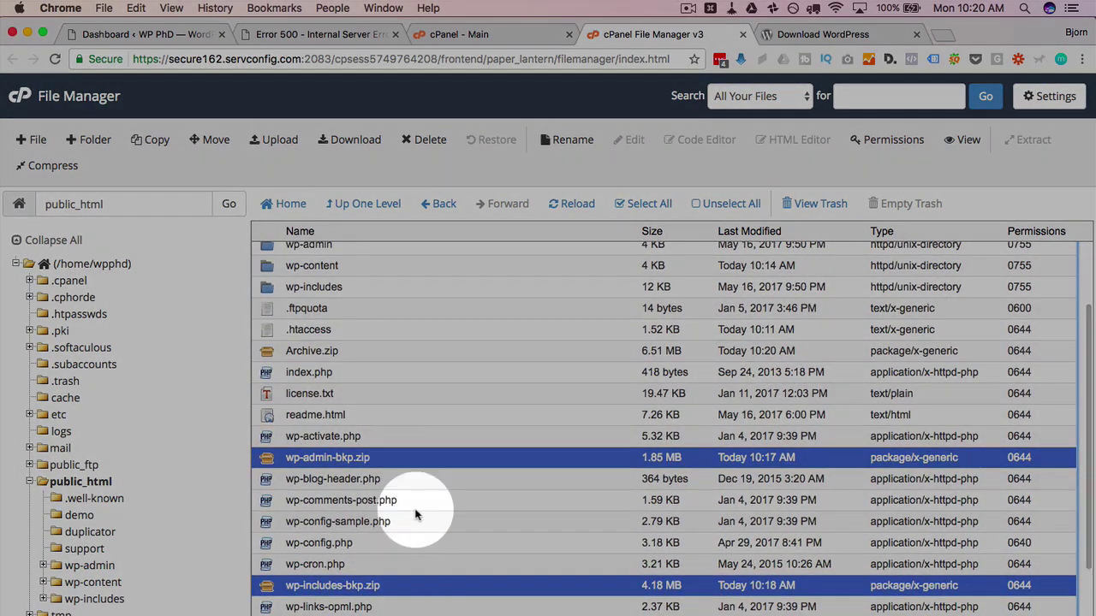
scroll(416, 514, up, 3)
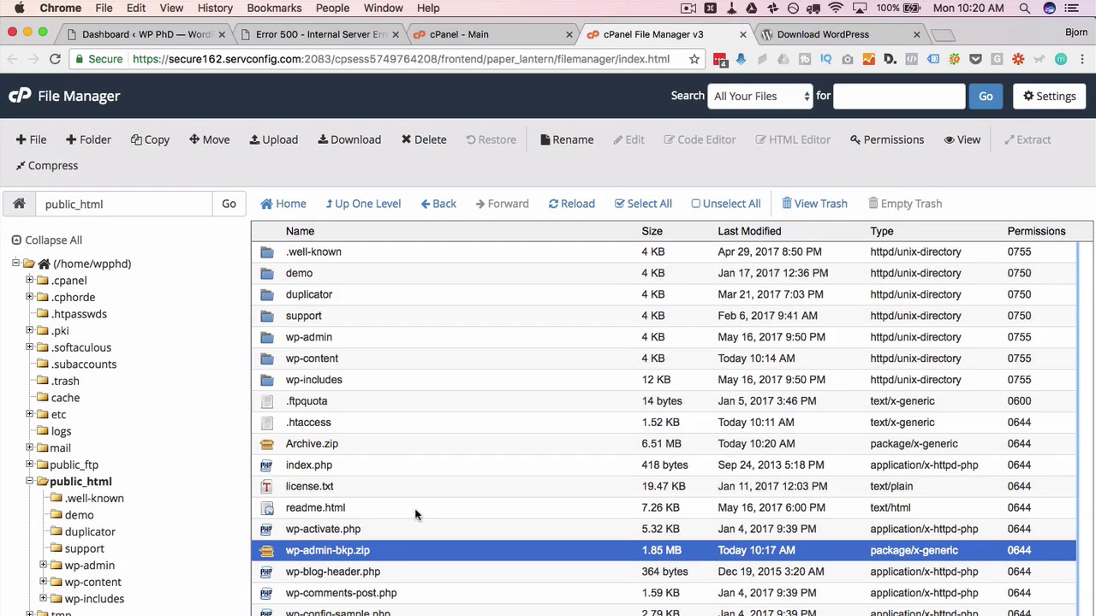
Permanently delete Archive.zip from public_html, skipping the trash
click(372, 440)
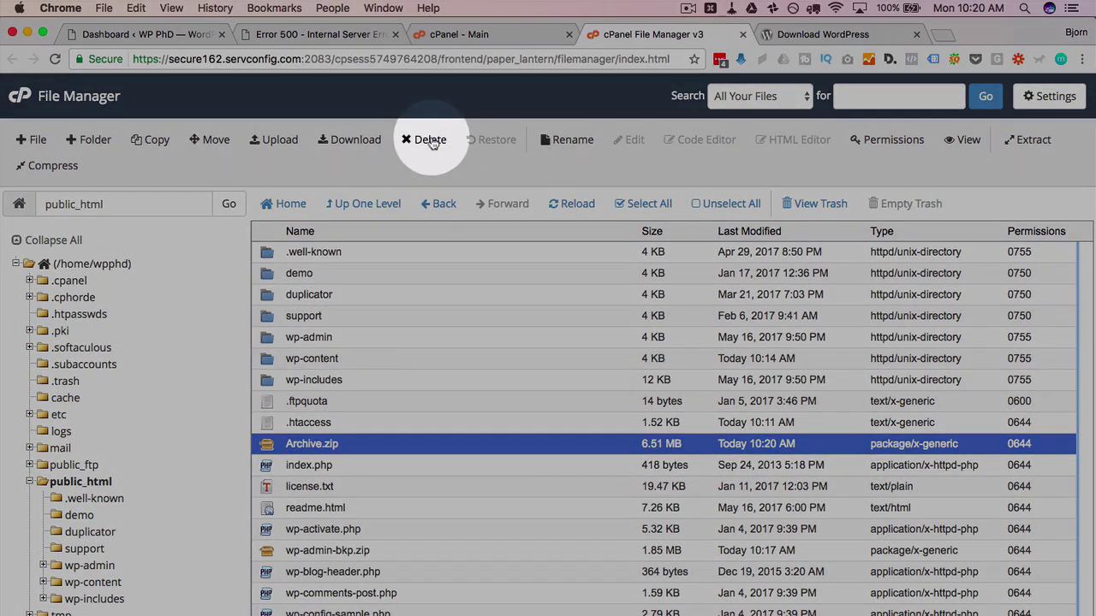
click(432, 139)
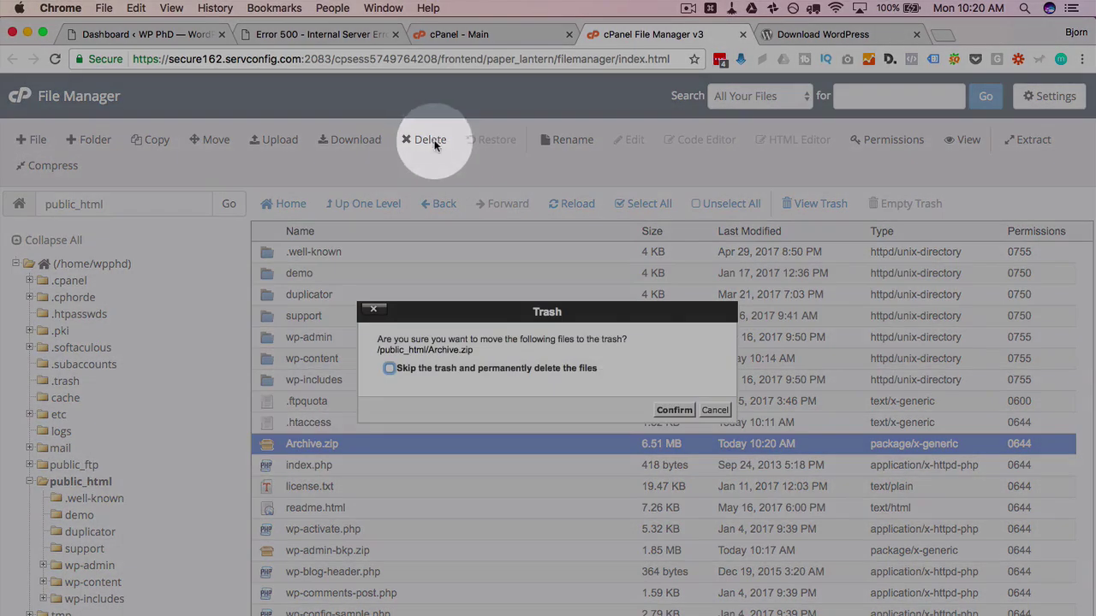
click(511, 368)
click(674, 410)
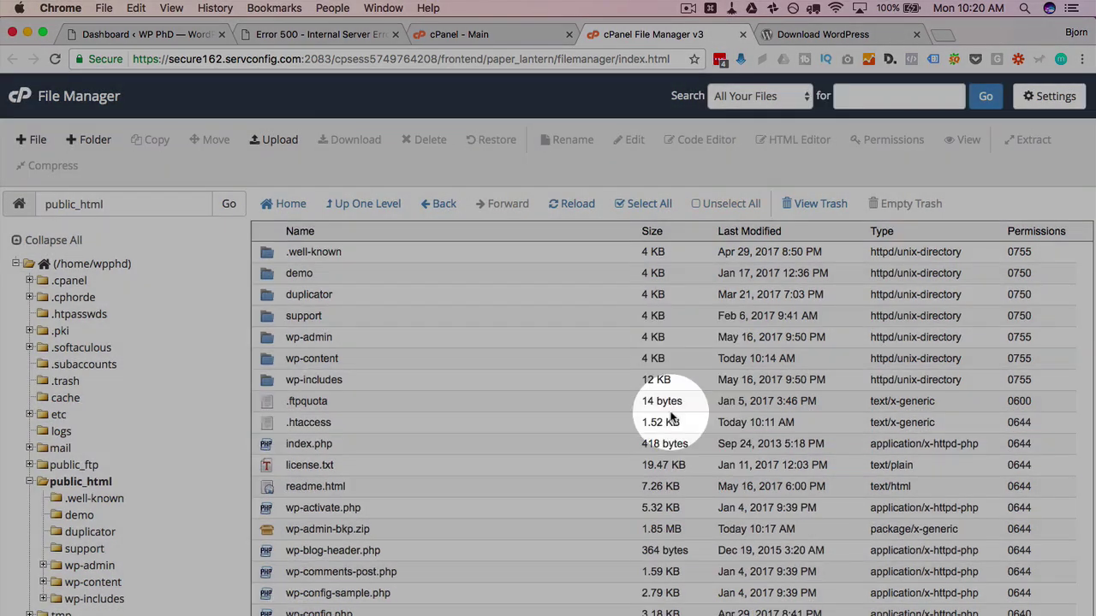
Reload wp-phd.com to test the site with the fresh WordPress core folders
click(330, 34)
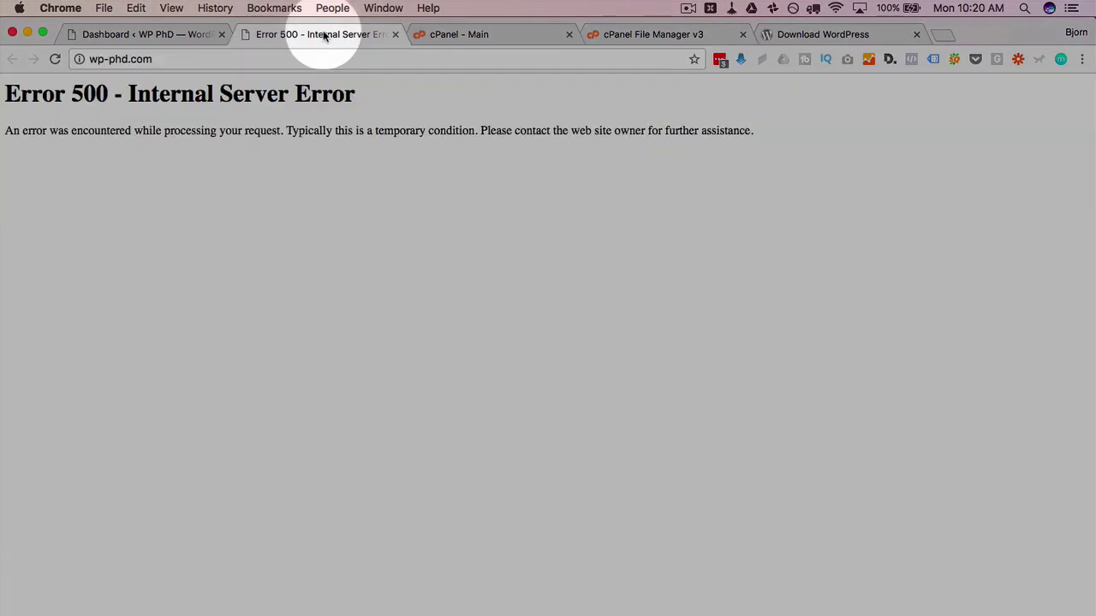
click(53, 59)
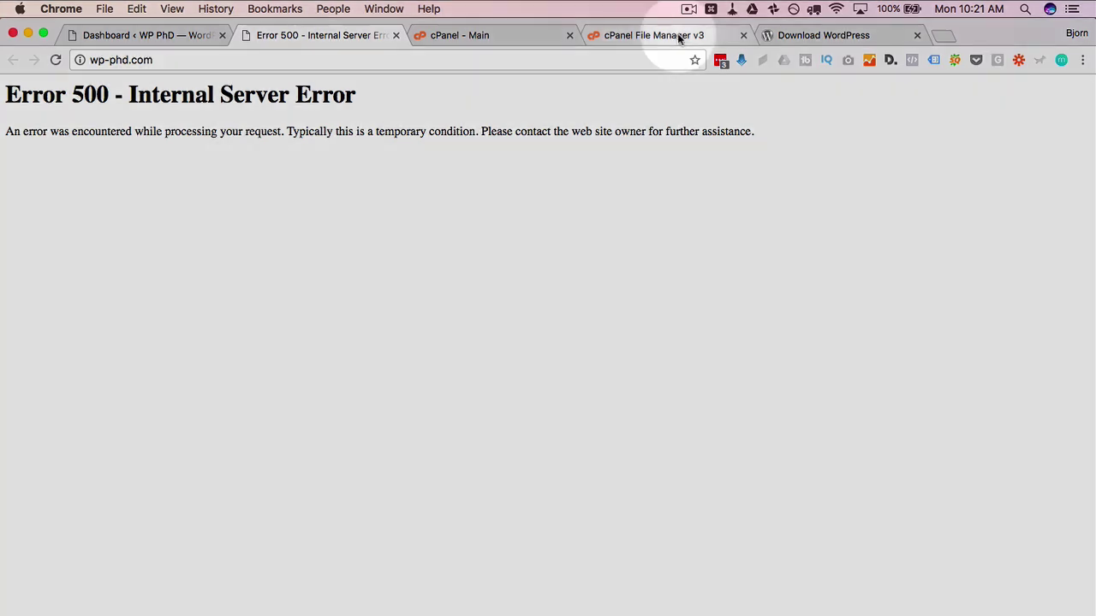
Return to File Manager, open .htaccess in the Code Editor and examine its rules through to the text on line 61
click(676, 36)
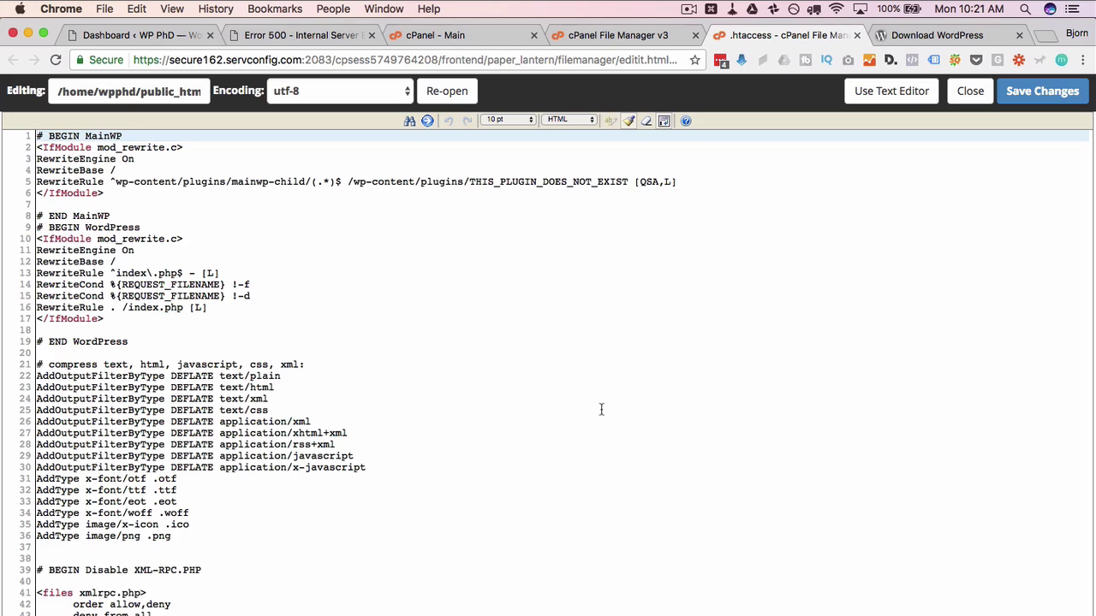
scroll(318, 447, down, 2)
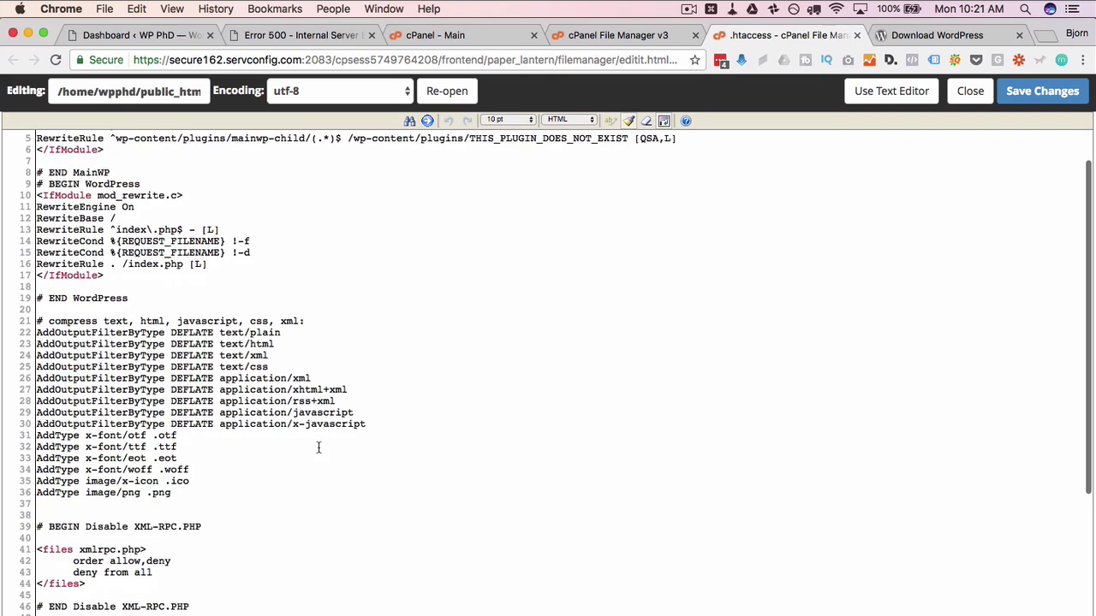
scroll(318, 447, down, 6)
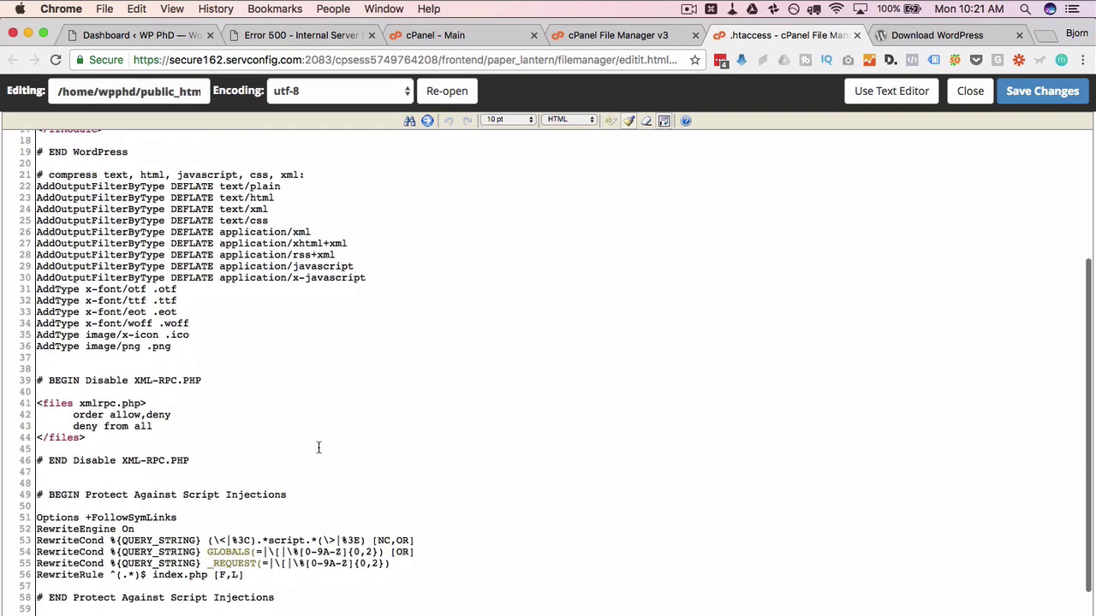
scroll(318, 447, down, 2)
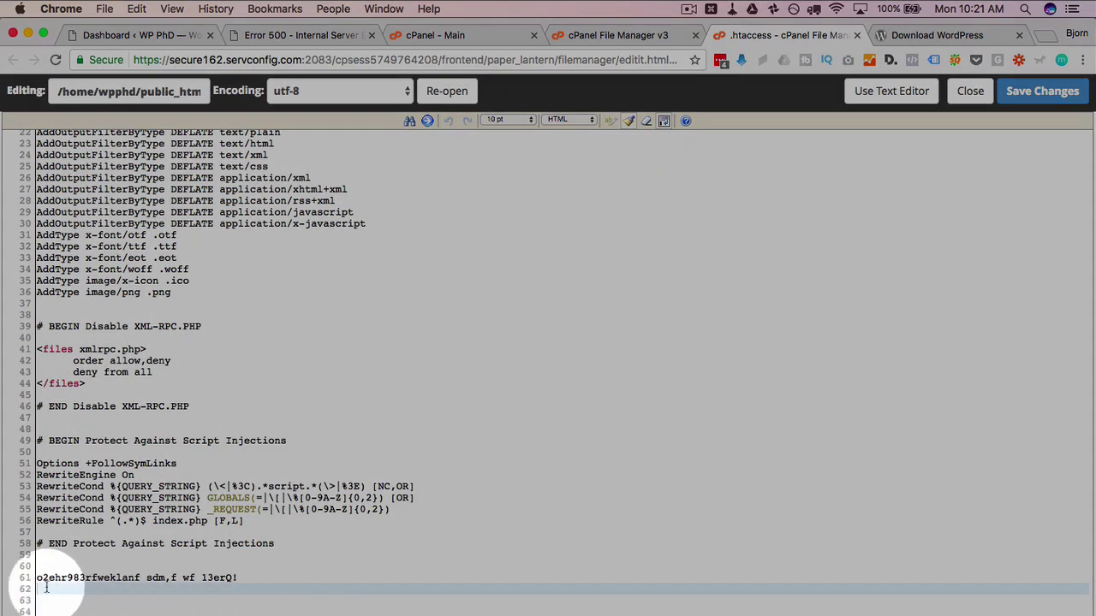
triple_click(34, 580)
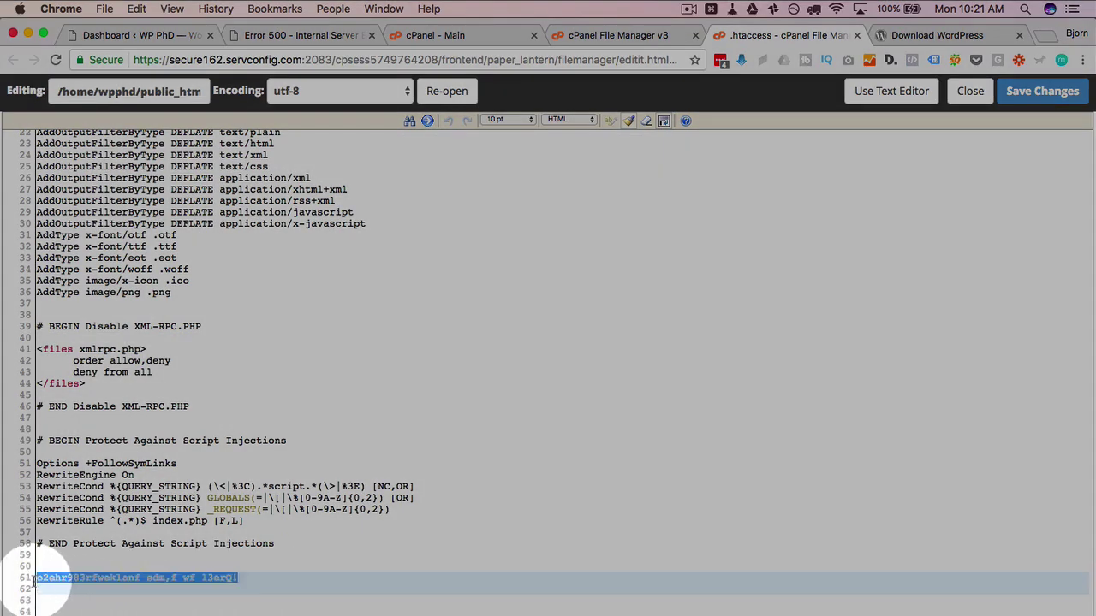
click(256, 547)
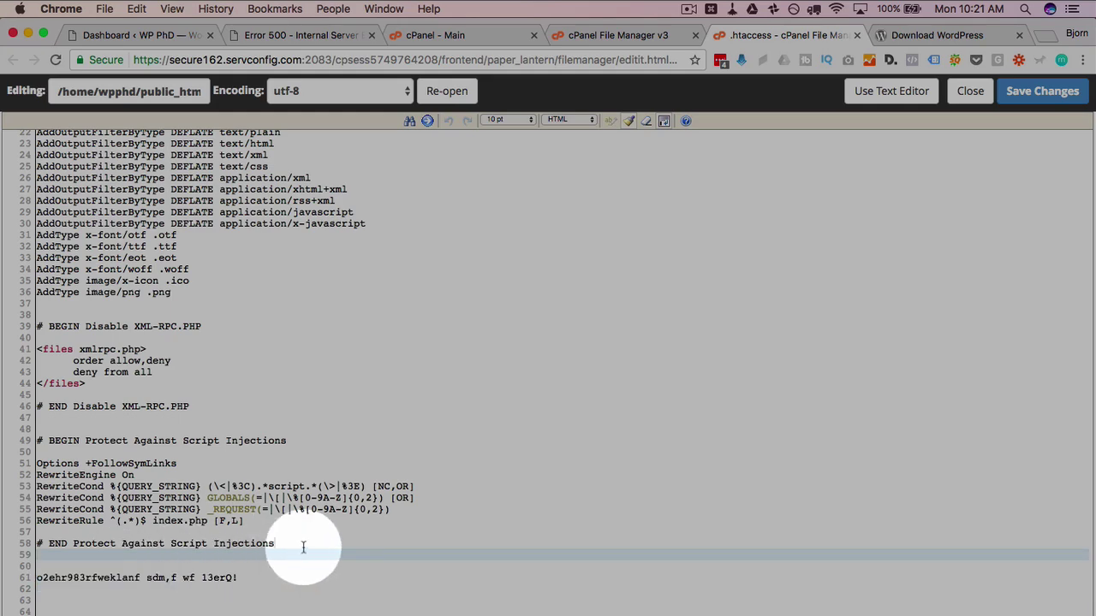
Copy the .htaccess code from line 1 through the END Protect Against Script Injections line, then close the editor without saving
drag(300, 542, 3, 93)
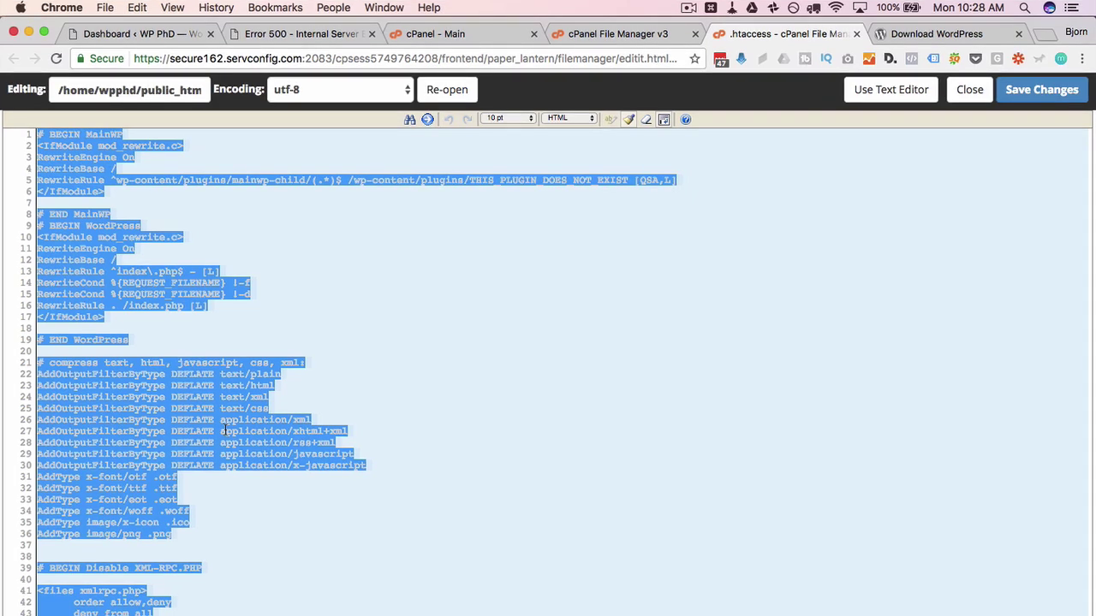
scroll(224, 430, down, 5)
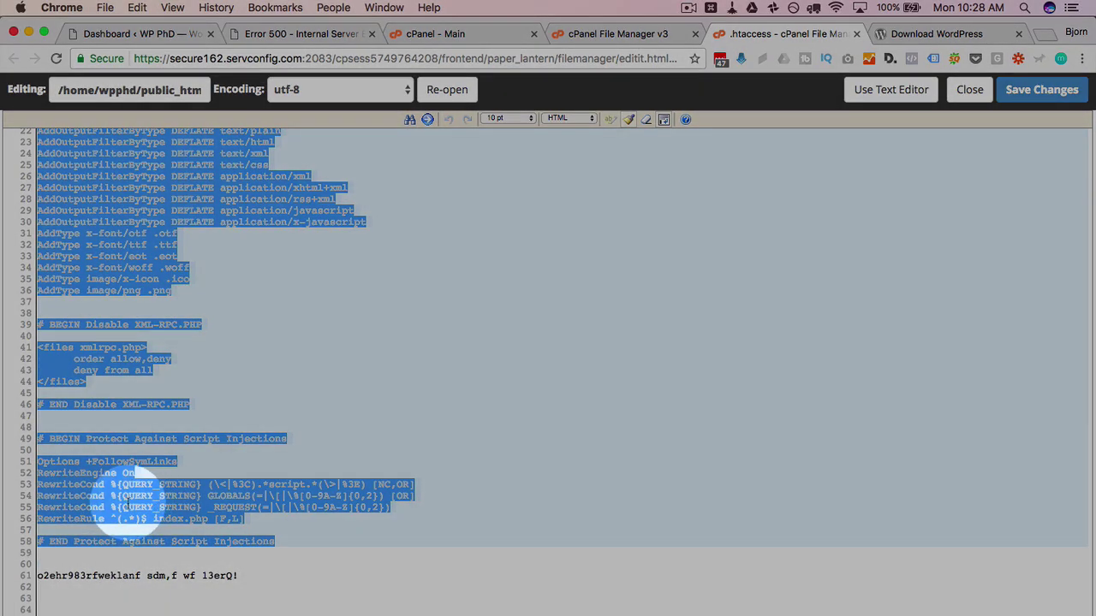
right_click(125, 501)
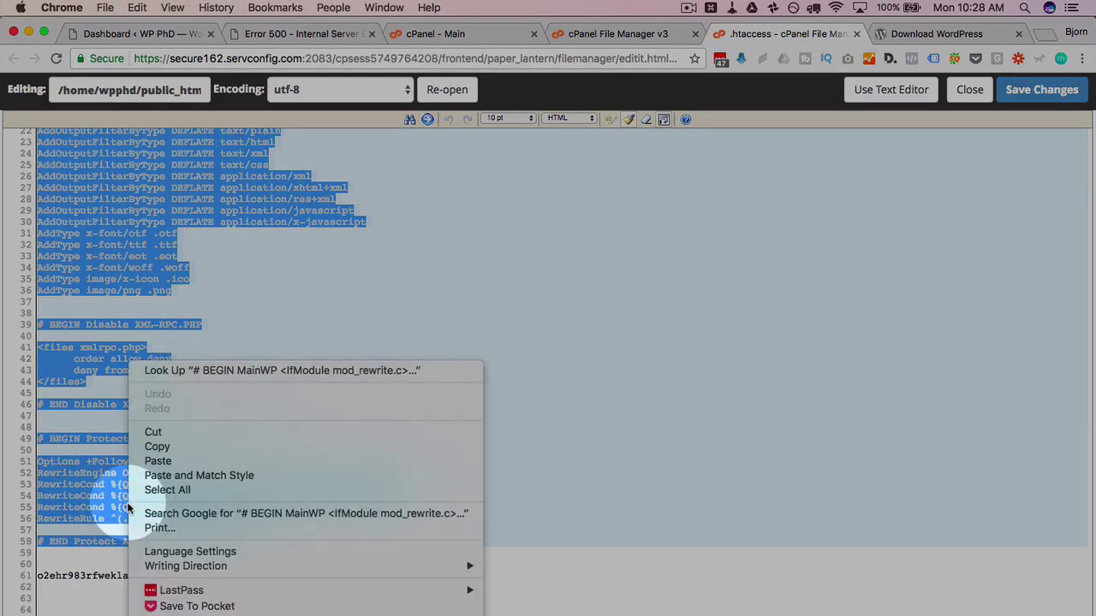
click(154, 446)
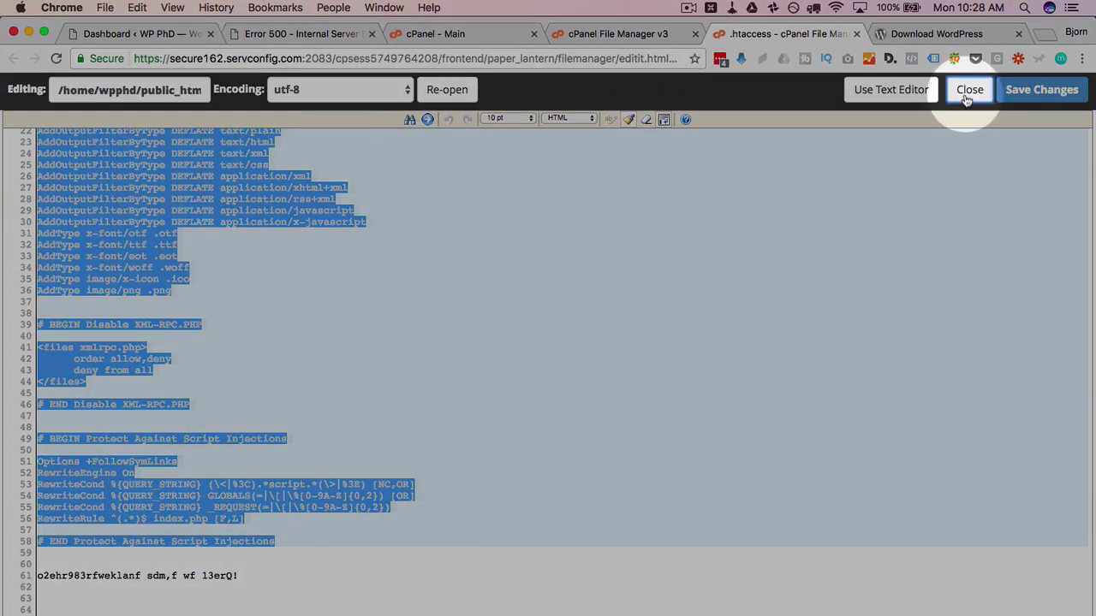
click(968, 93)
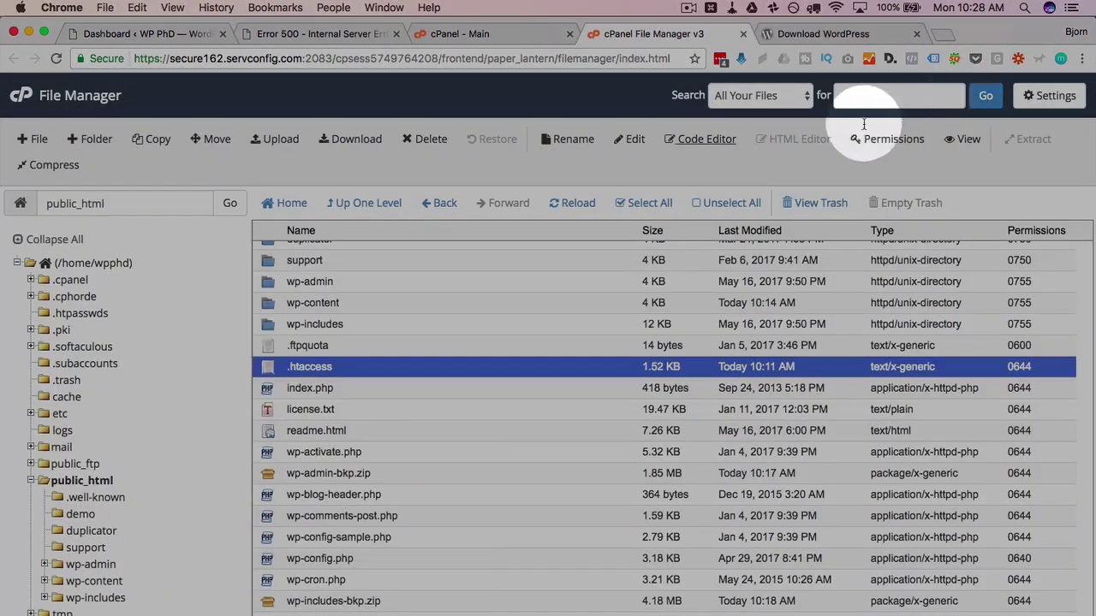
Permanently delete the .htaccess file from public_html, skipping the trash
click(431, 140)
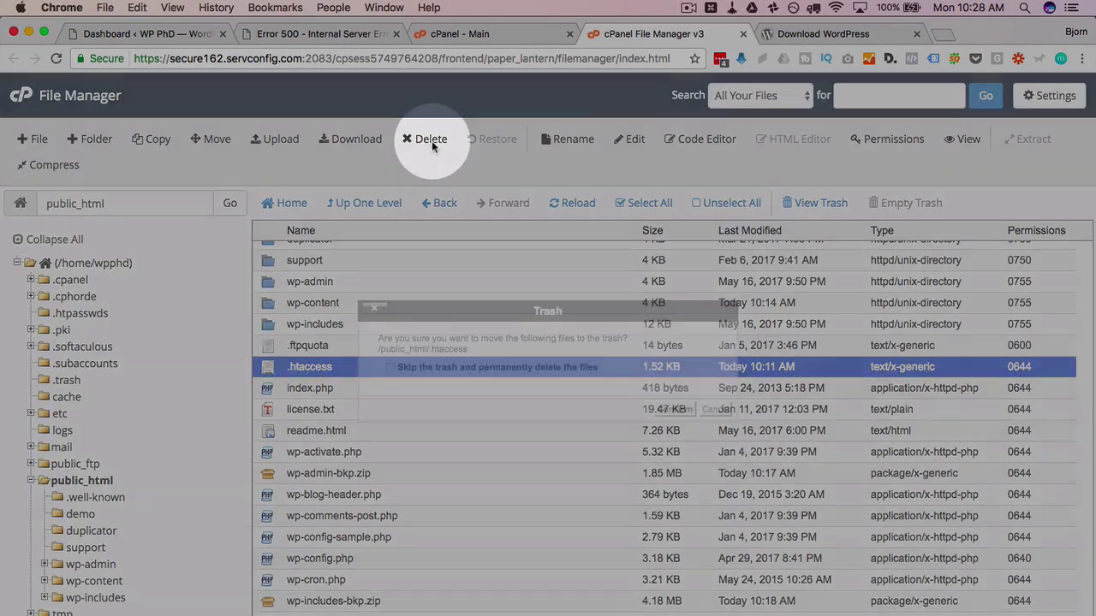
click(390, 368)
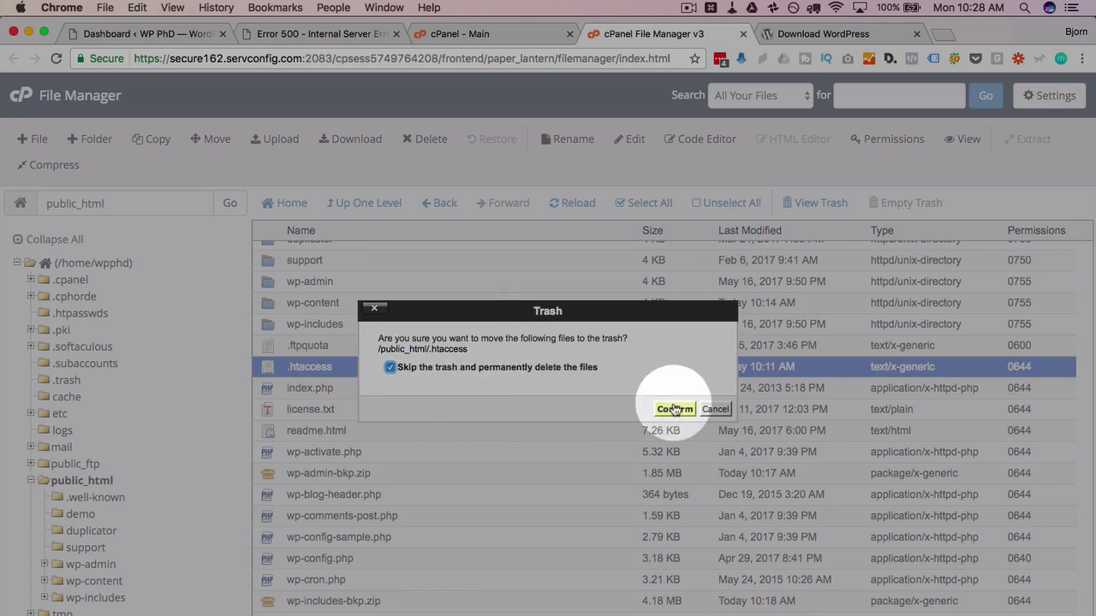
click(673, 410)
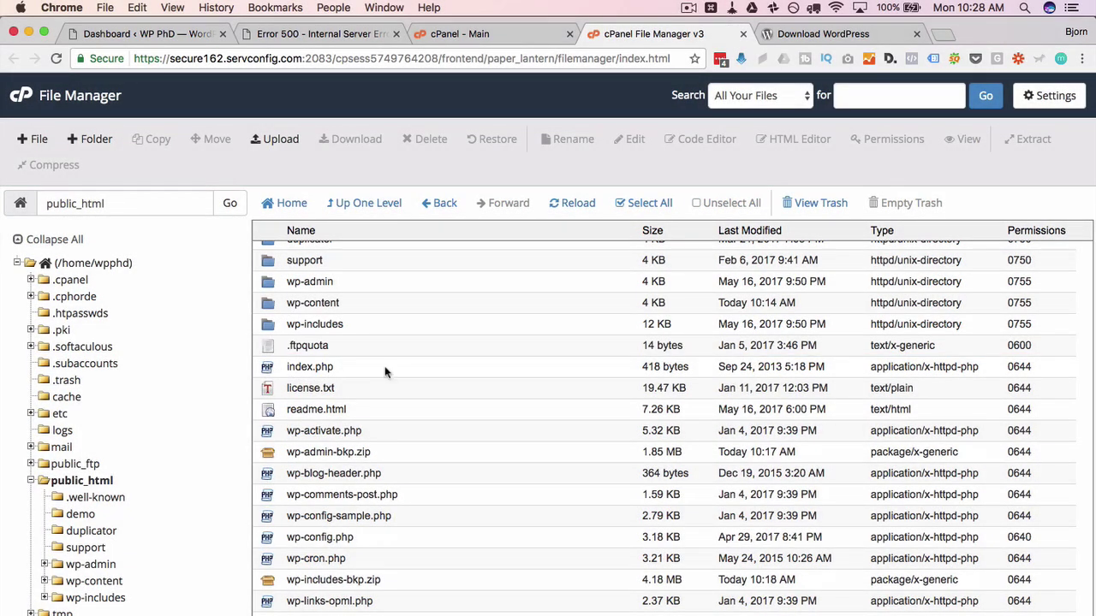
Reload wp-phd.com to test the homepage without the .htaccess file
click(322, 34)
click(56, 60)
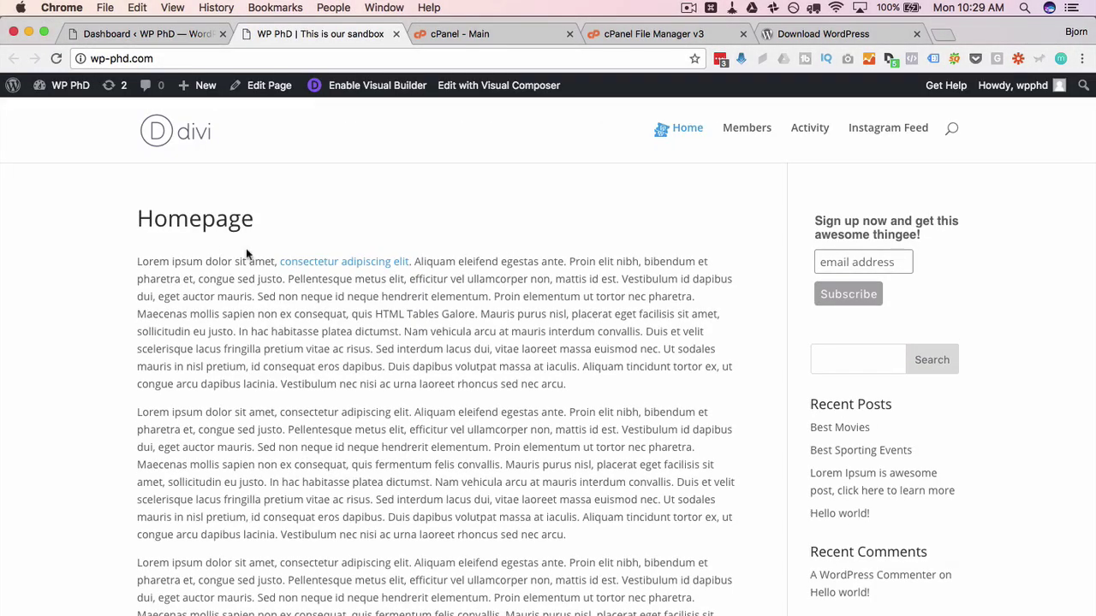
click(638, 34)
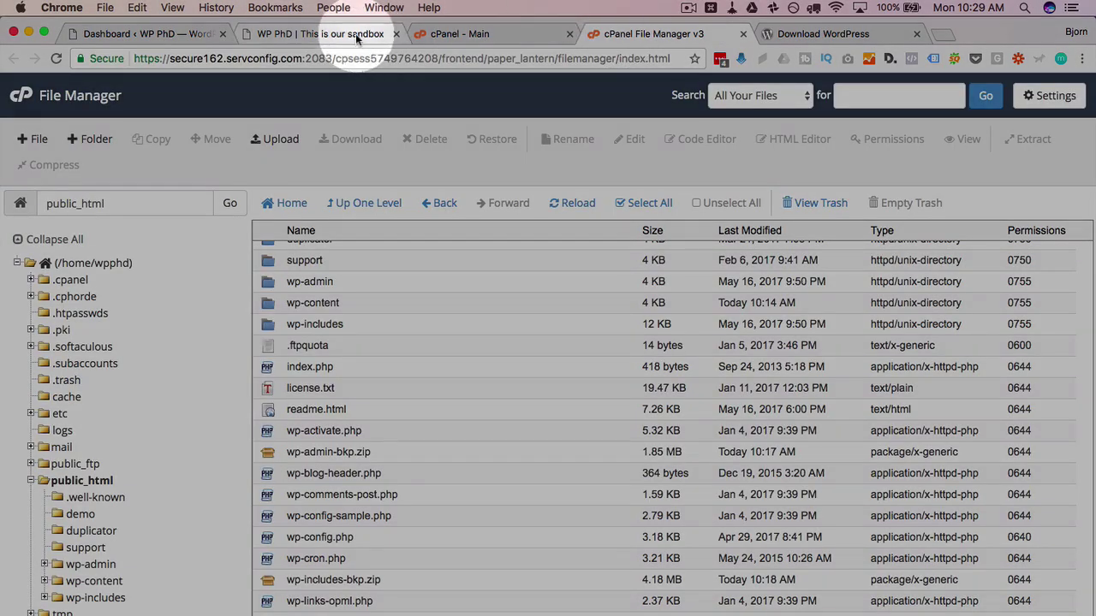
click(355, 33)
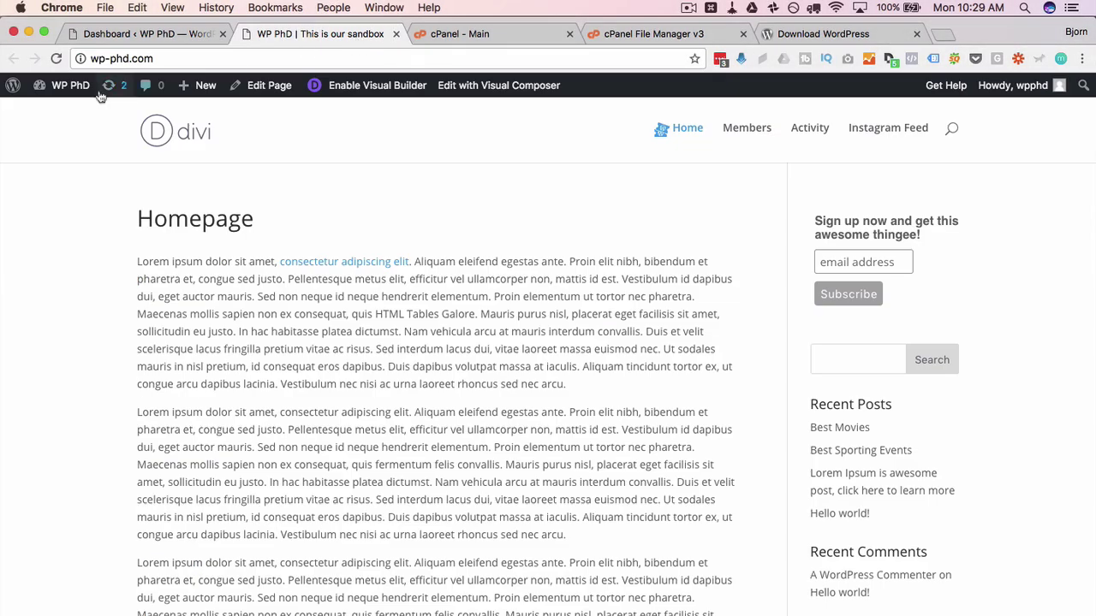
Go to the Permalink Settings in the WordPress dashboard and save them with the Post name structure to regenerate .htaccess
mouse_move(64, 84)
click(54, 115)
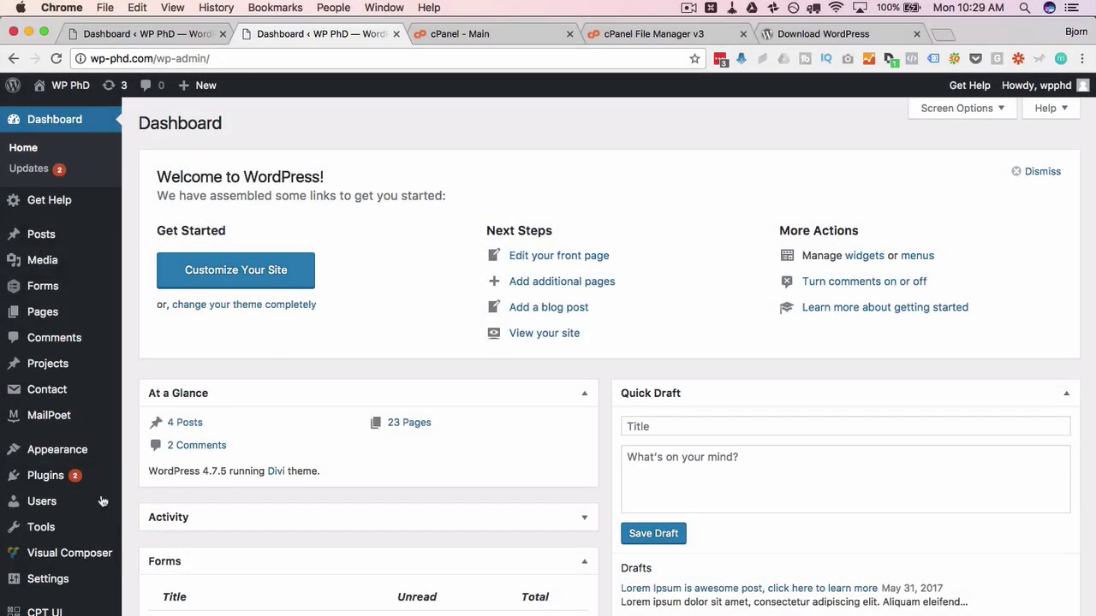
mouse_move(82, 519)
scroll(82, 519, down, 2)
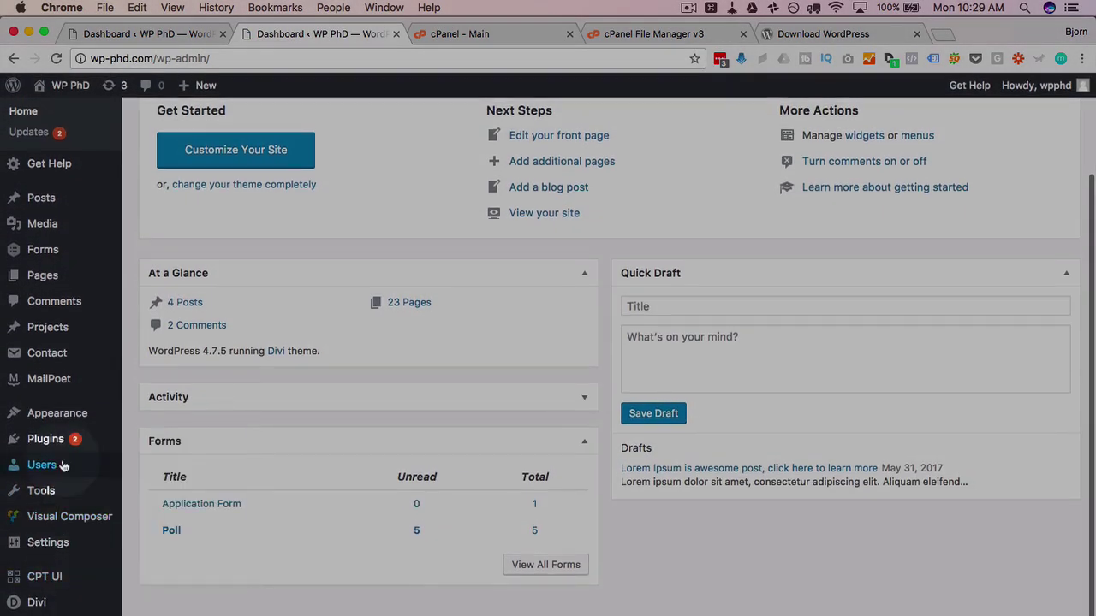
mouse_move(34, 548)
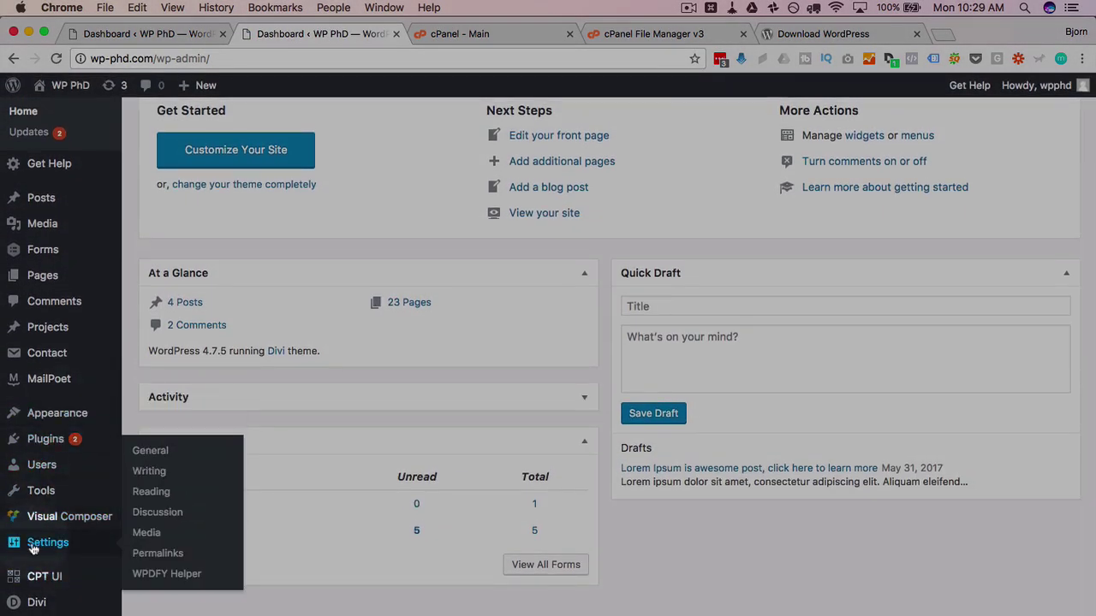
click(158, 554)
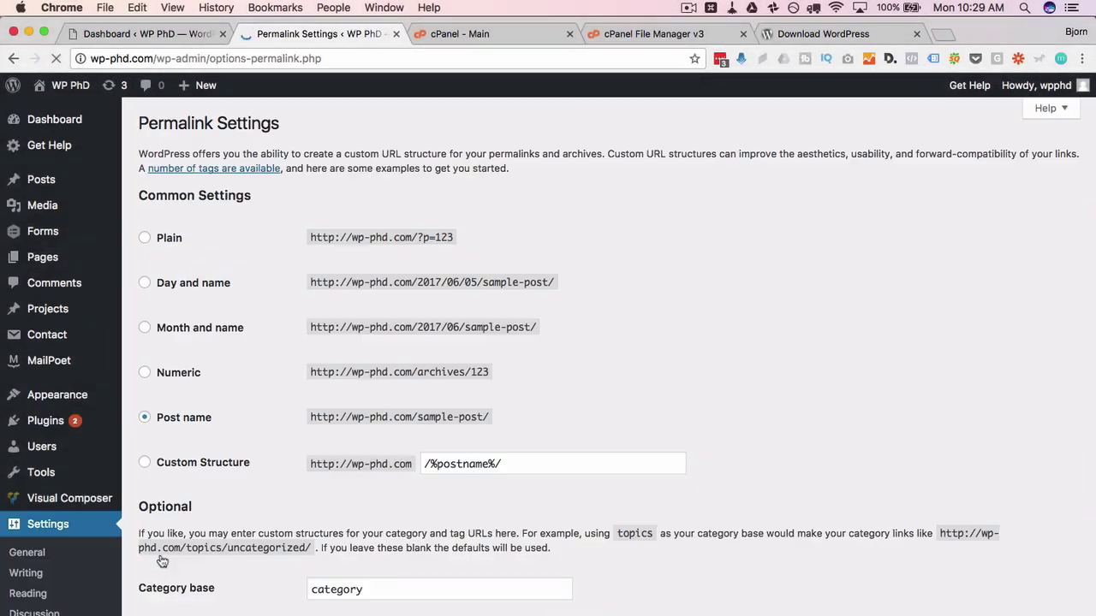
scroll(162, 561, down, 5)
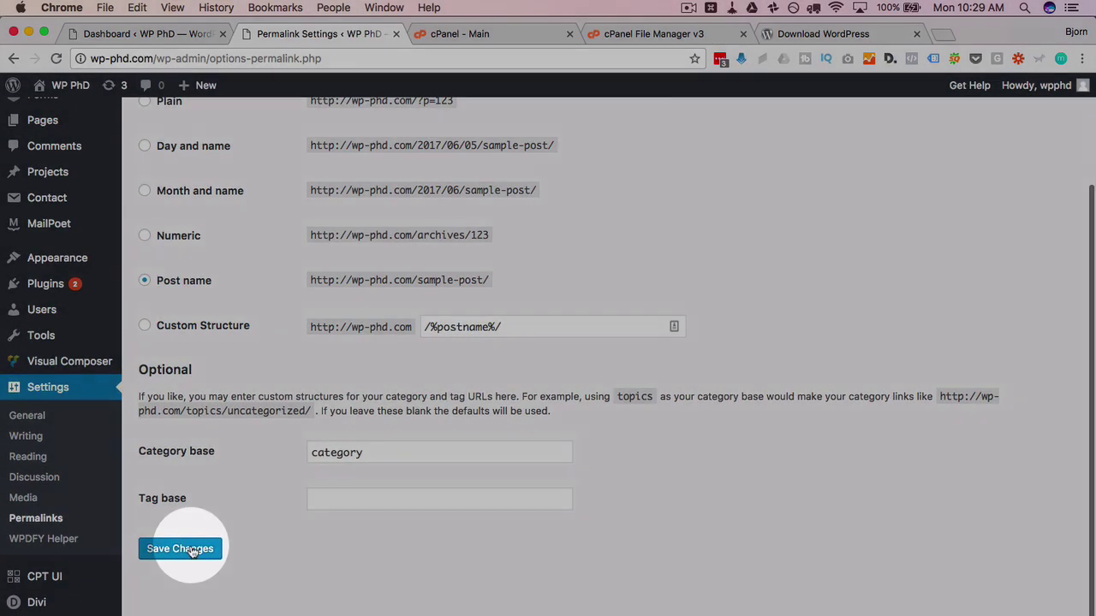
click(186, 550)
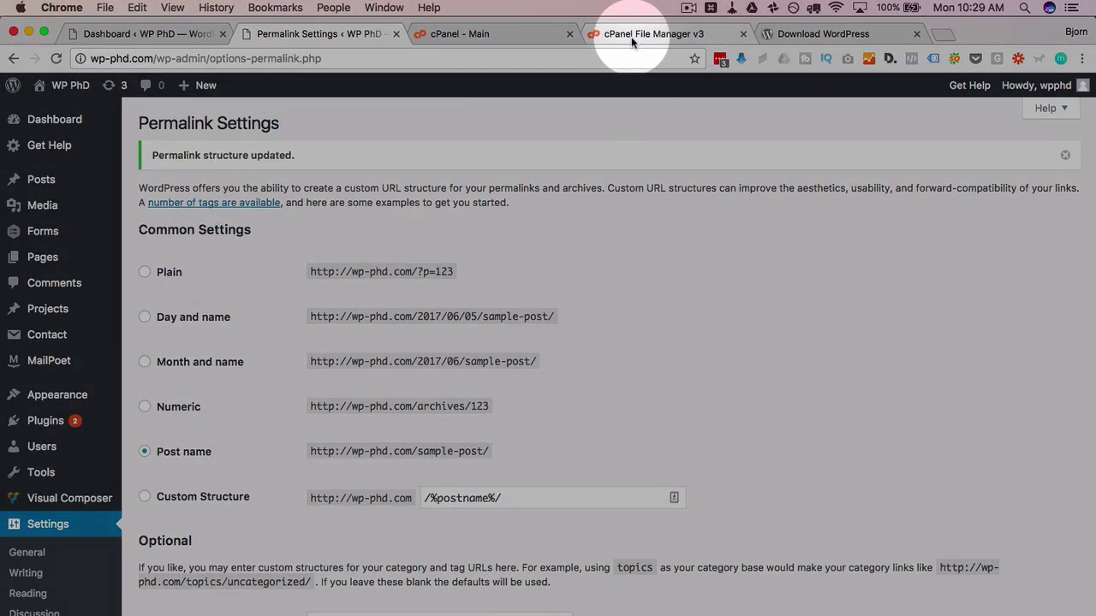
Return to File Manager, refresh the public_html listing and open the regenerated .htaccess in the Code Editor
click(631, 35)
click(579, 207)
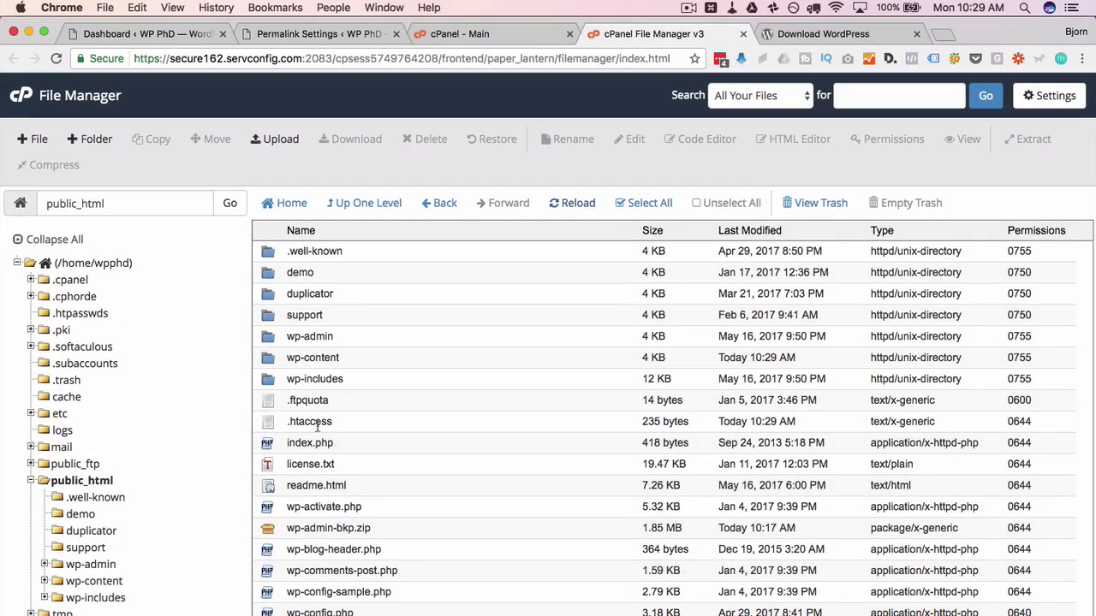
click(316, 422)
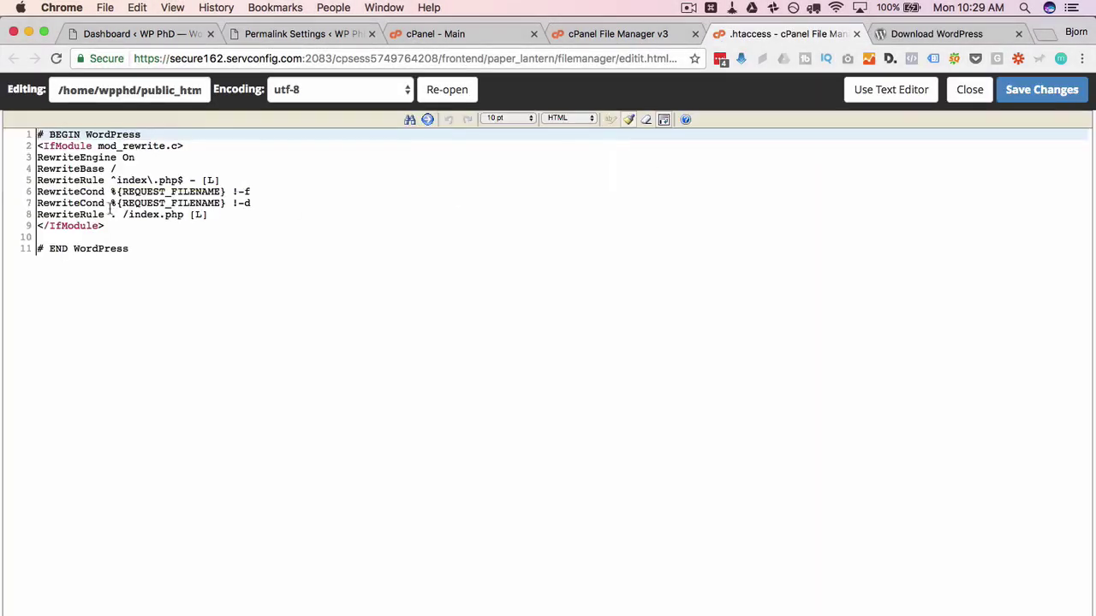
Paste the copied .htaccess code below the END WordPress line
drag(143, 254, 157, 272)
key(Return)
key(Return)
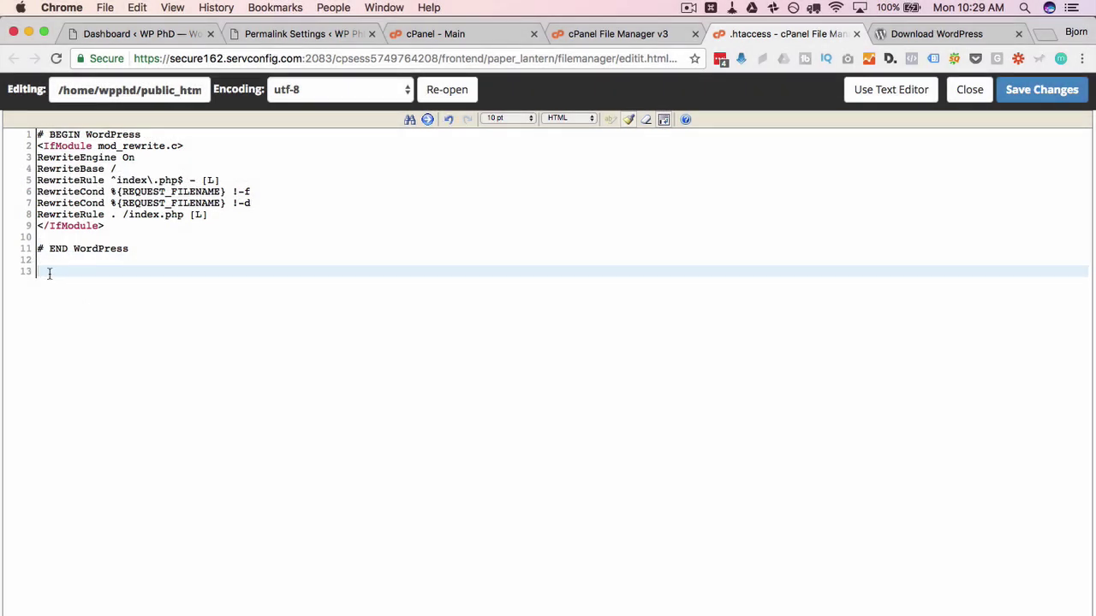
right_click(49, 273)
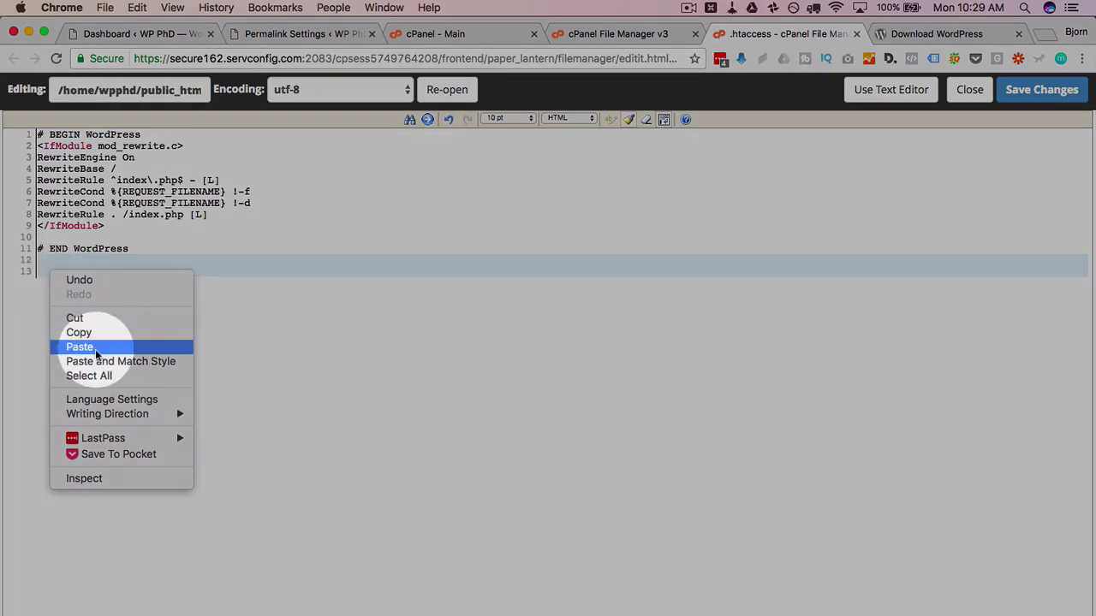
click(95, 349)
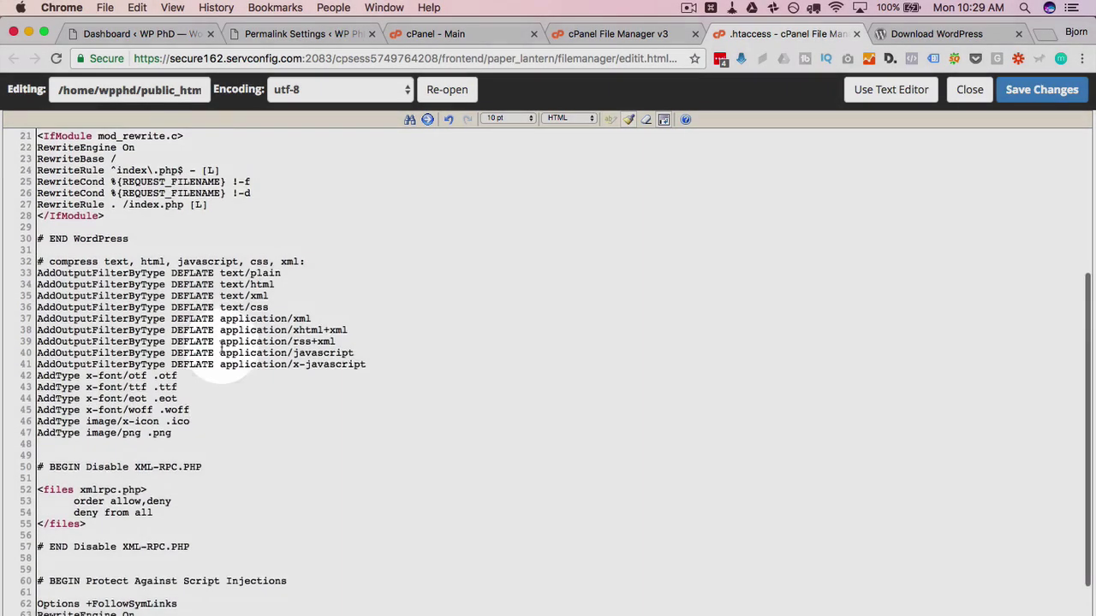
Delete the duplicate WordPress block on lines 20 to 30, check the remaining rules and save the .htaccess file
scroll(221, 346, up, 5)
drag(34, 351, 131, 465)
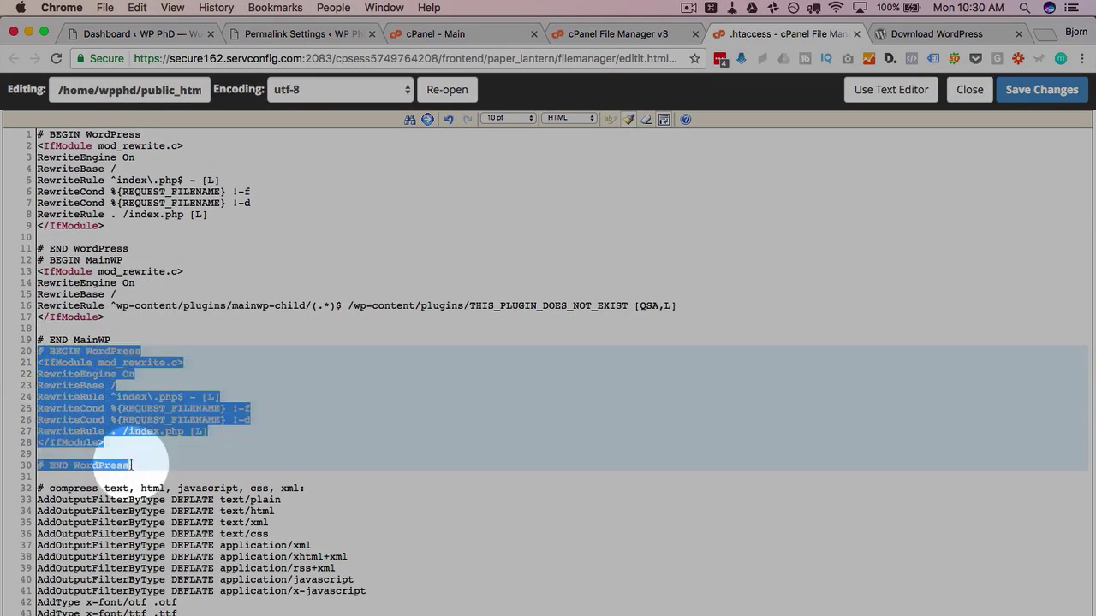
key(BackSpace)
scroll(208, 382, down, 5)
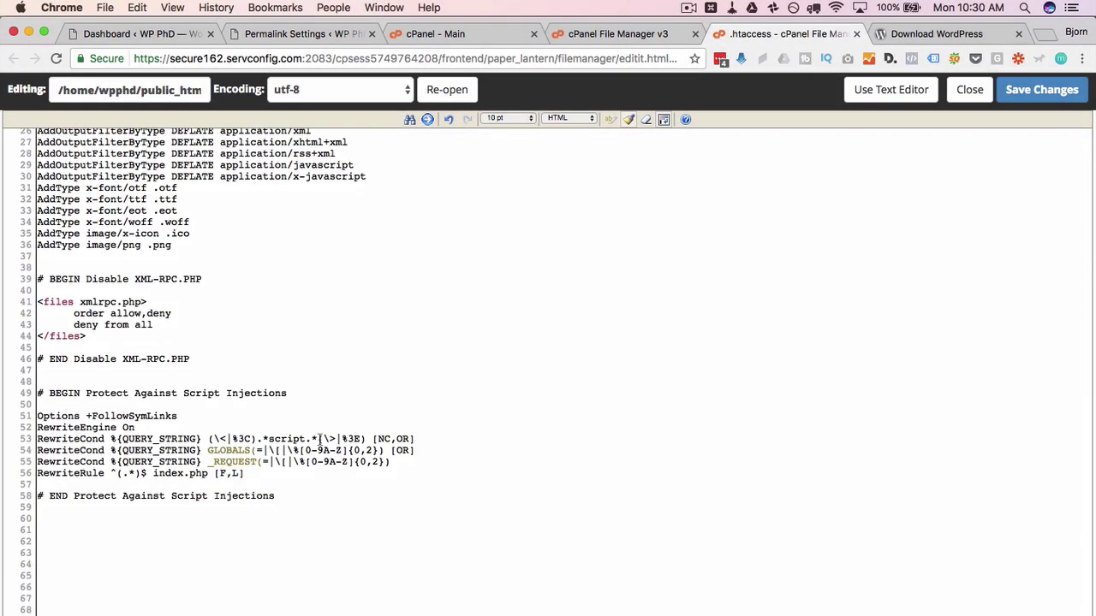
scroll(499, 404, up, 5)
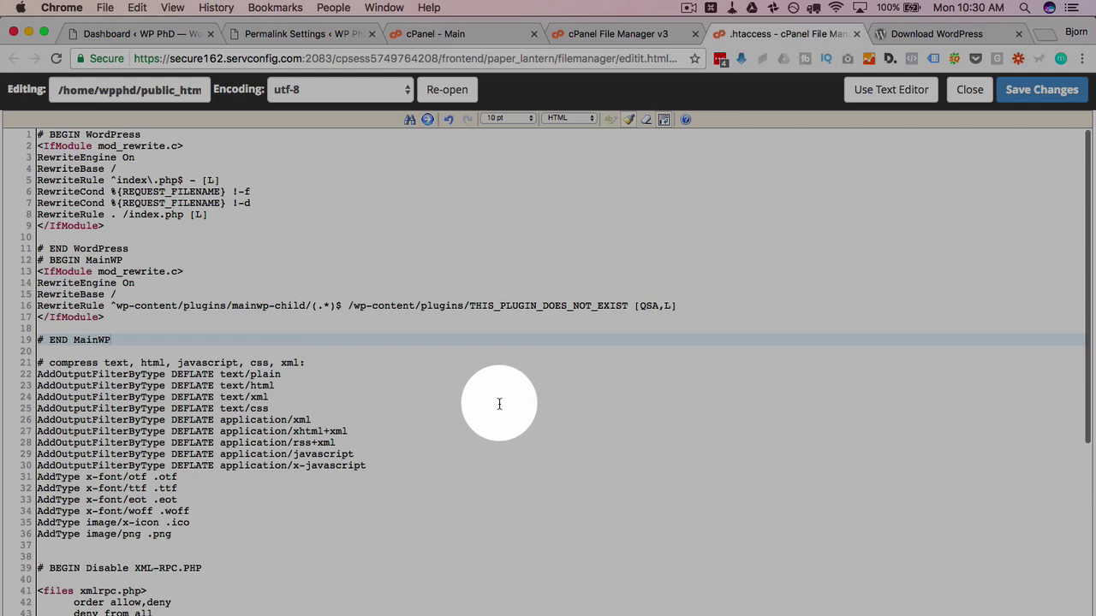
click(1023, 99)
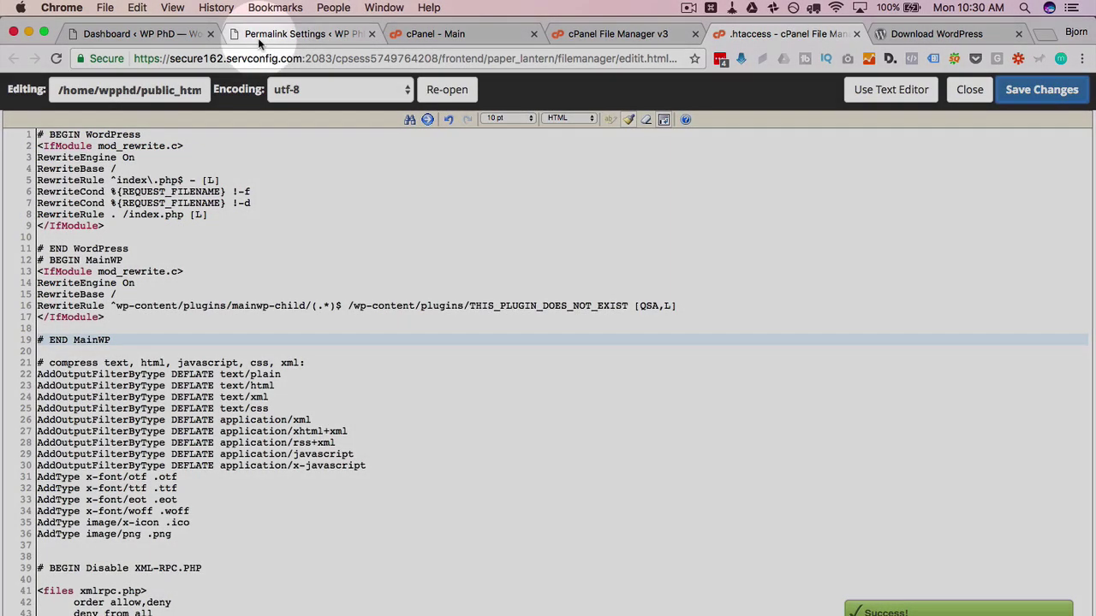
Return to the WordPress admin and visit the site to test it with the edited .htaccess
click(258, 36)
click(53, 109)
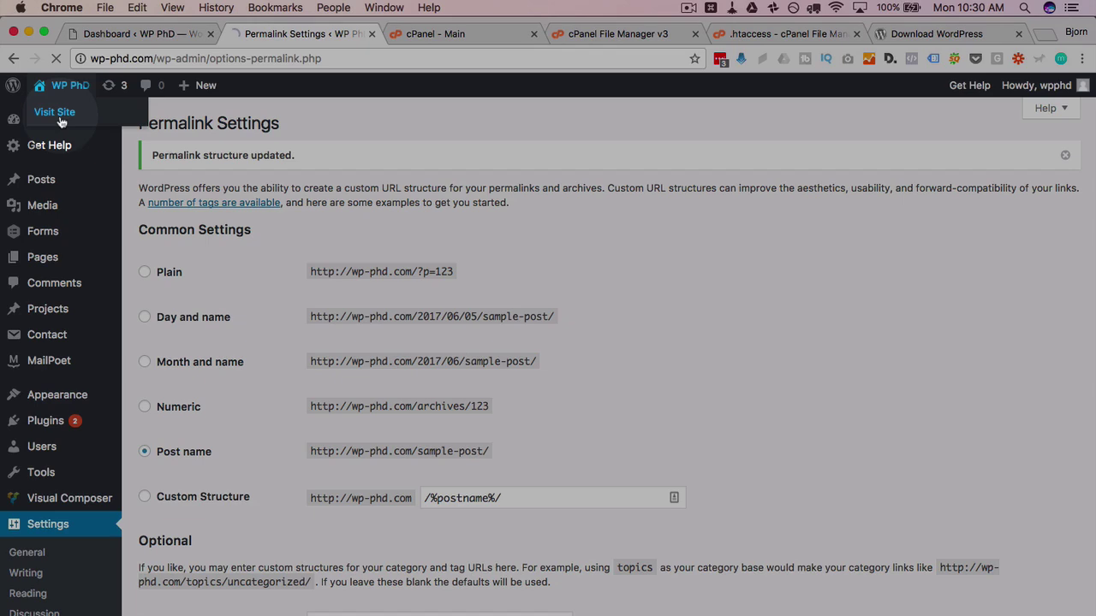